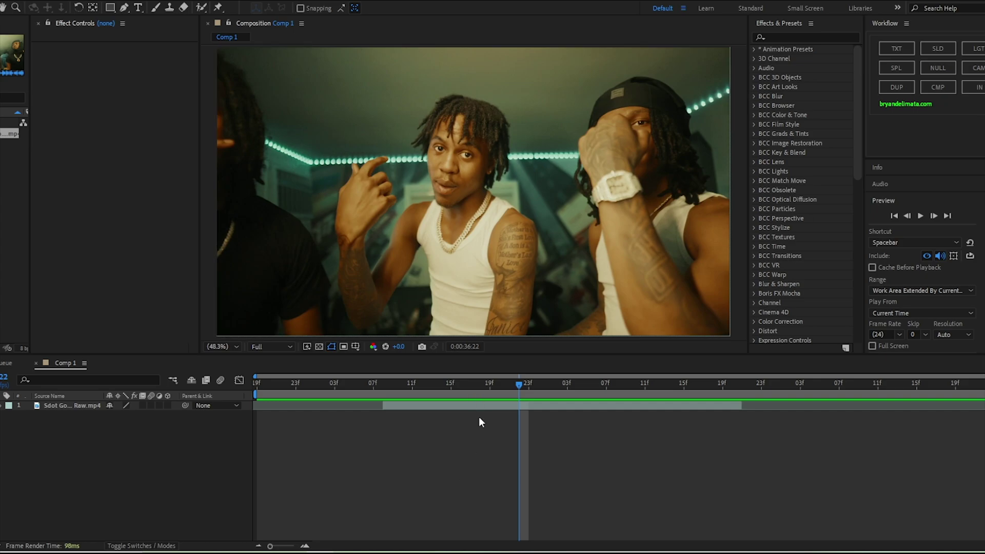
# Step: Select the footage layer, review the frames around 0:00:37:00, and duplicate it with Ctrl+D
pyautogui.click(469, 405)
pyautogui.click(471, 384)
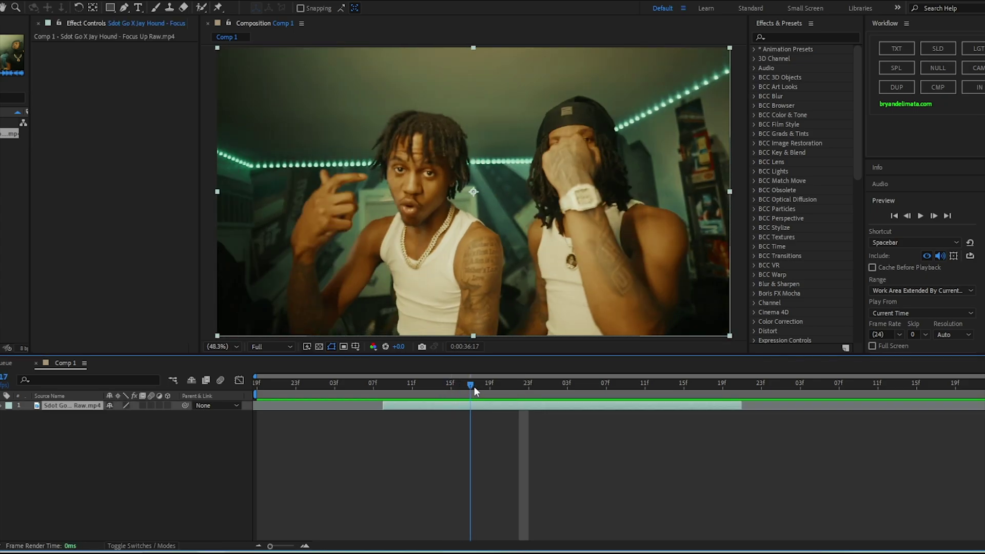
pyautogui.moveTo(474, 386); pyautogui.dragTo(541, 392)
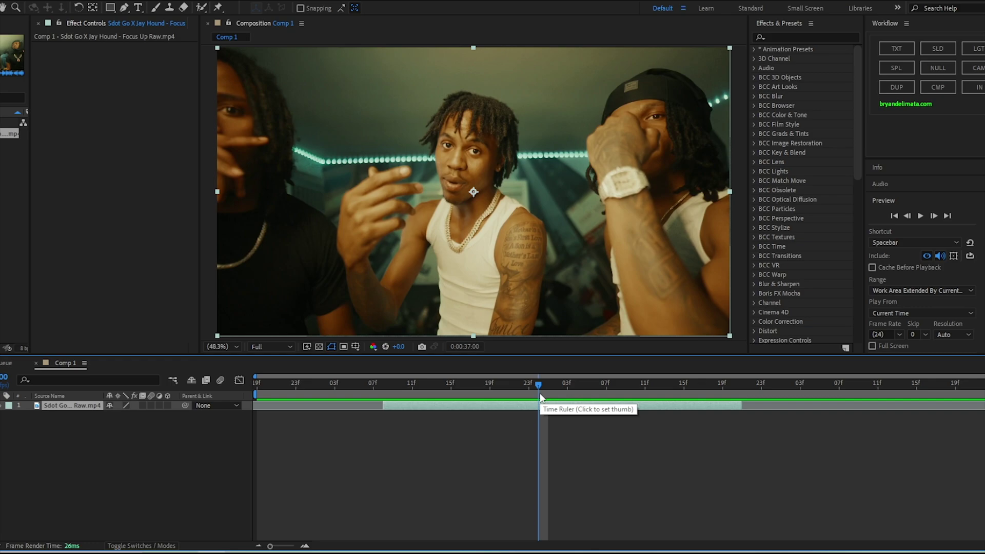
pyautogui.moveTo(539, 393); pyautogui.dragTo(504, 409)
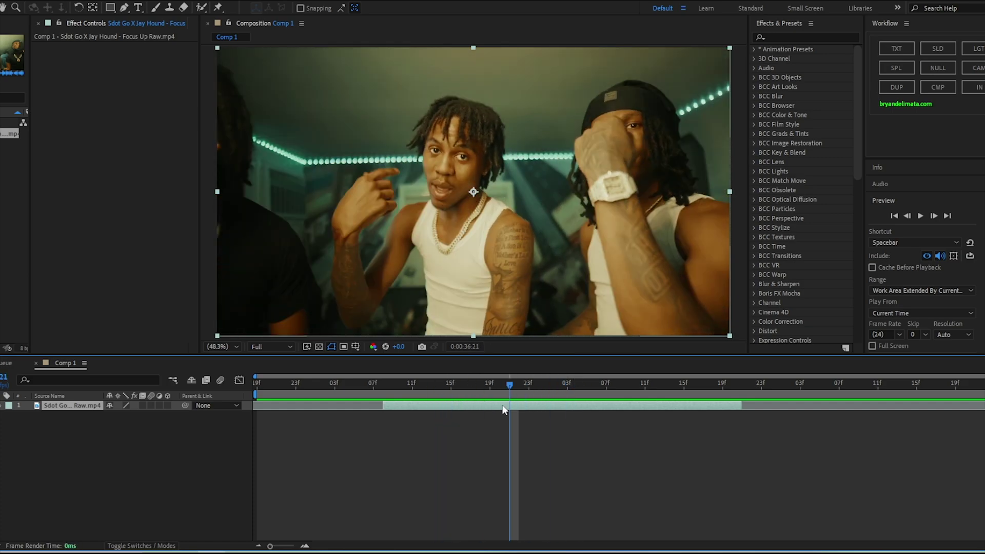
pyautogui.hotkey('ctrl', 'd')
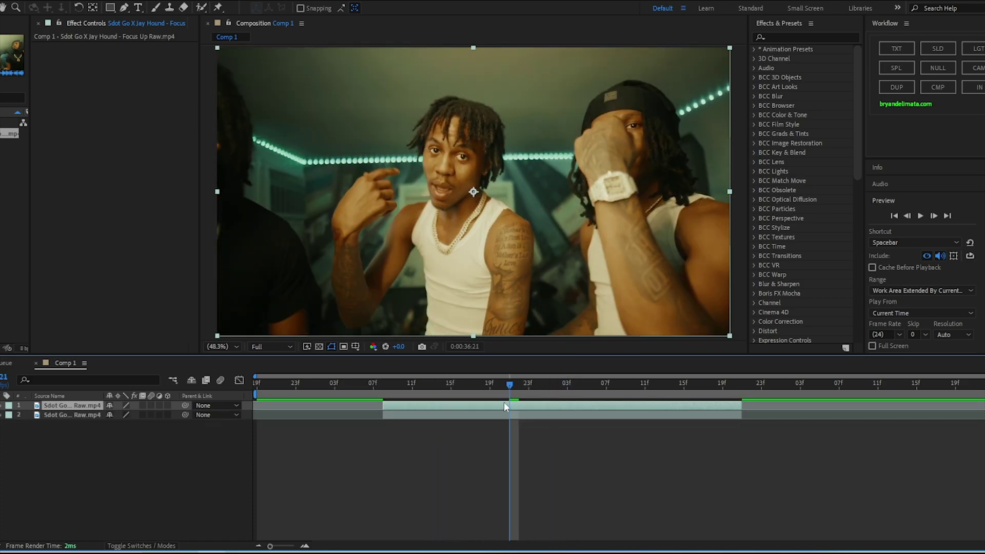
# Step: Open the top clip's Layer view with Roto Brush, zoomed on the centre performer's face, brush shrunk to eye size
pyautogui.click(383, 393)
pyautogui.click(200, 9)
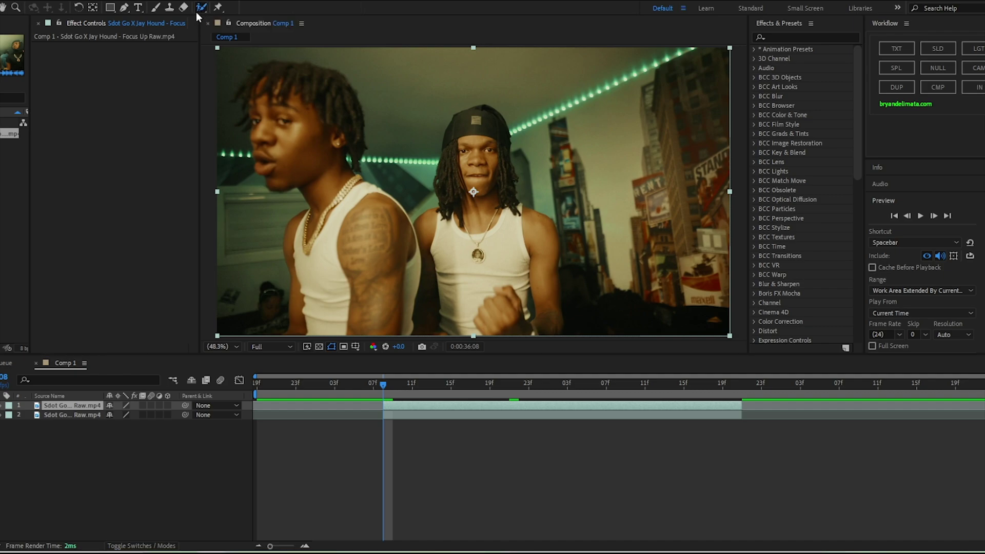
pyautogui.doubleClick(432, 405)
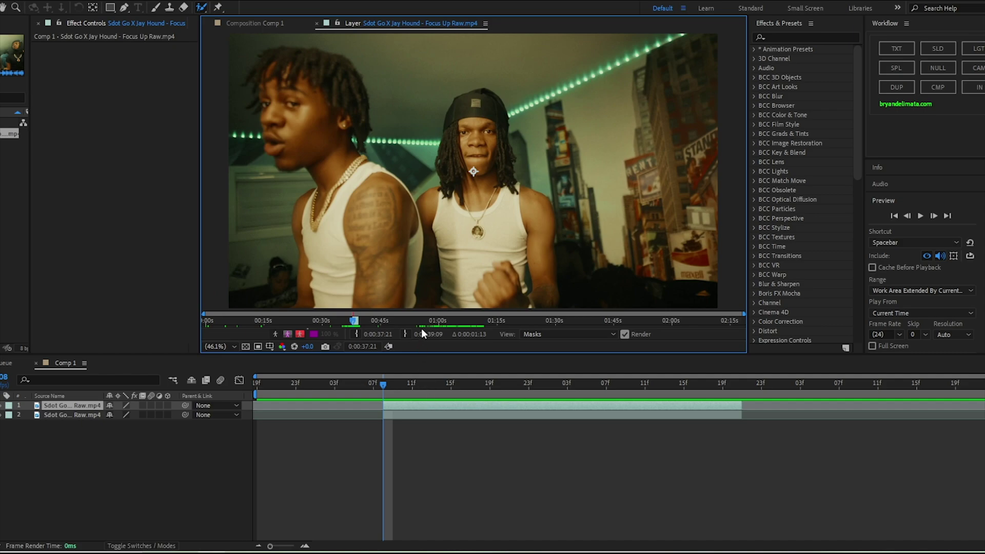
pyautogui.scroll(2, 307, 122)
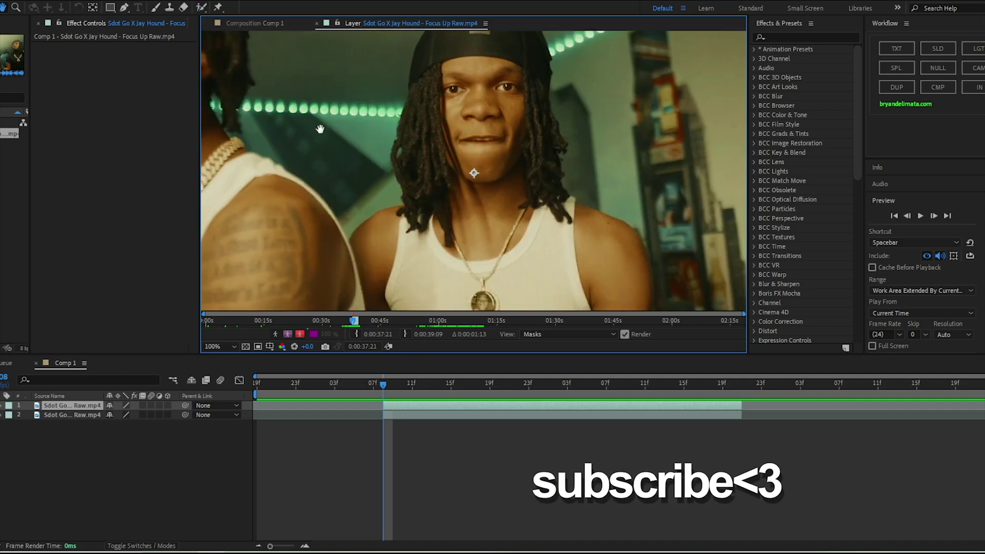
pyautogui.moveTo(320, 129)
pyautogui.mouseDown()
pyautogui.moveTo(379, 190)
pyautogui.moveTo(604, 213)
pyautogui.moveTo(477, 204)
pyautogui.moveTo(479, 176)
pyautogui.mouseUp()
pyautogui.scroll(1, 604, 213)
pyautogui.hotkey('alt', 'w')
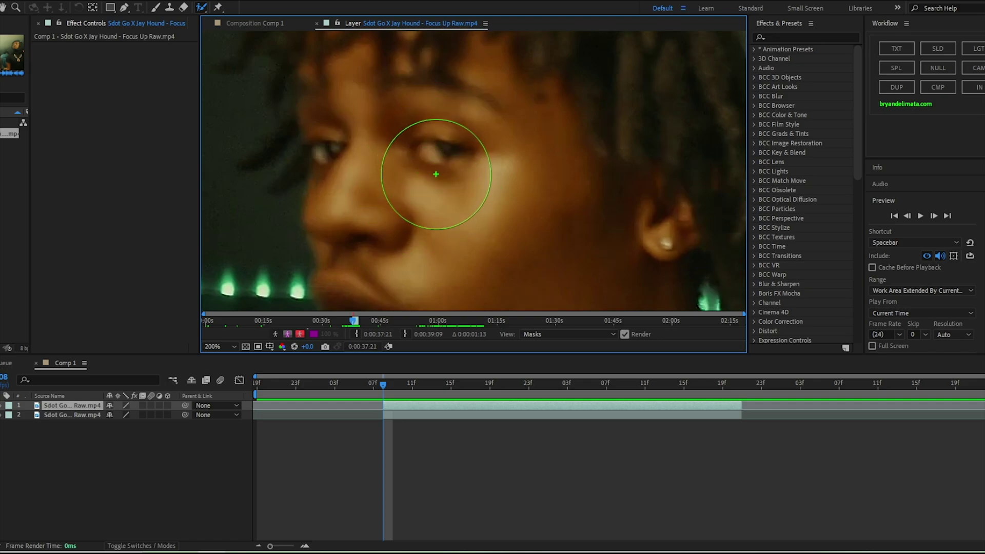
pyautogui.moveTo(436, 174)
pyautogui.keyDown('ctrl'); pyautogui.mouseDown()
pyautogui.moveTo(429, 143)
pyautogui.moveTo(439, 145)
pyautogui.moveTo(425, 149)
pyautogui.mouseUp(); pyautogui.keyUp('ctrl')
# Step: Erase the stray stroke and paint Roto Brush selections on the right and left irises
pyautogui.click(539, 382)
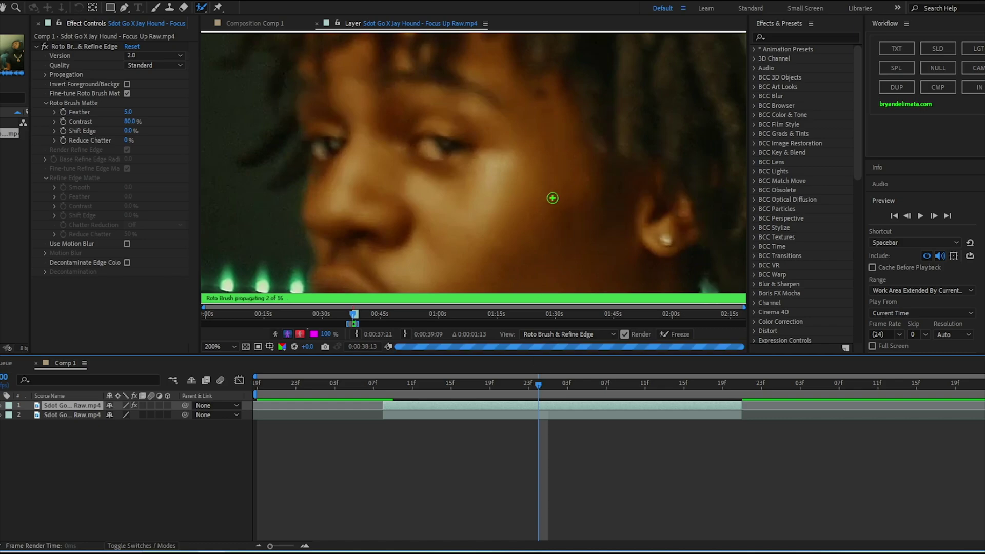
pyautogui.scroll(-2, 552, 198)
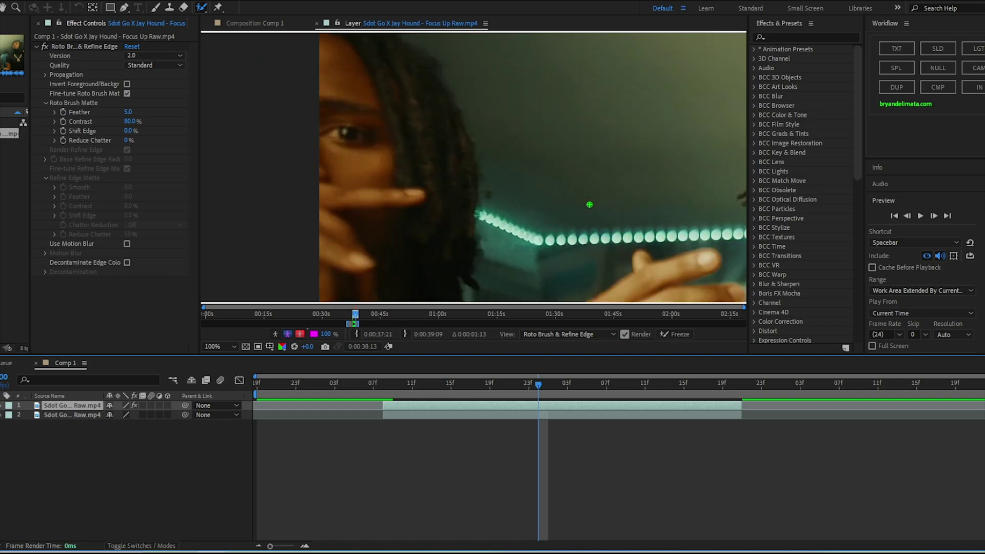
pyautogui.scroll(3, 456, 211)
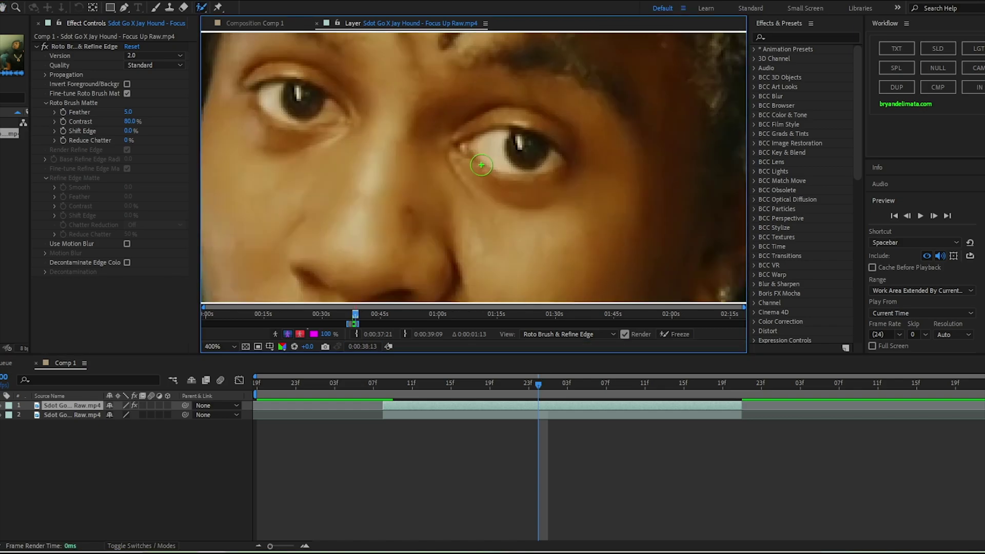
pyautogui.moveTo(465, 212); pyautogui.dragTo(475, 198)
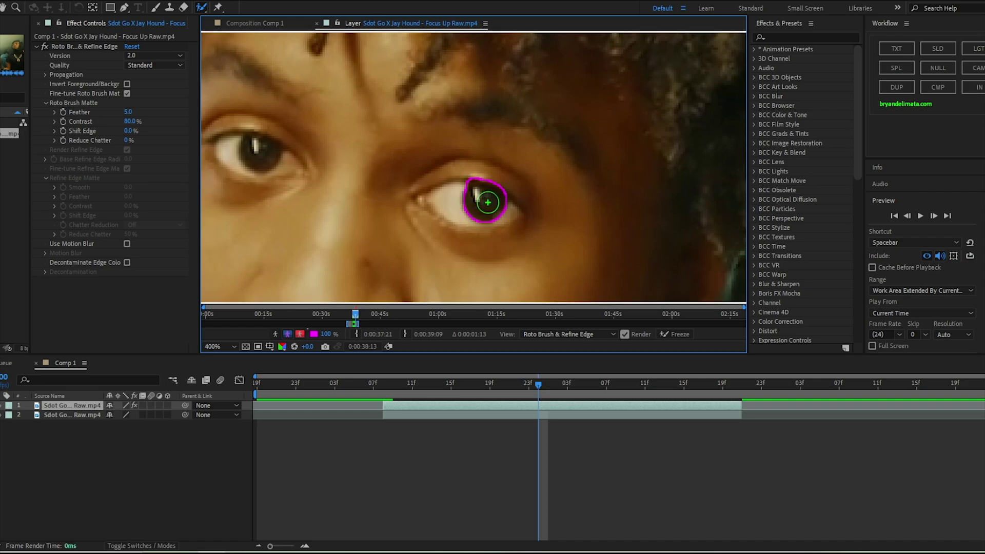
pyautogui.moveTo(241, 143); pyautogui.dragTo(259, 151)
# Step: Step through later frames to verify the eye selection propagates
pyautogui.press('pagedown')
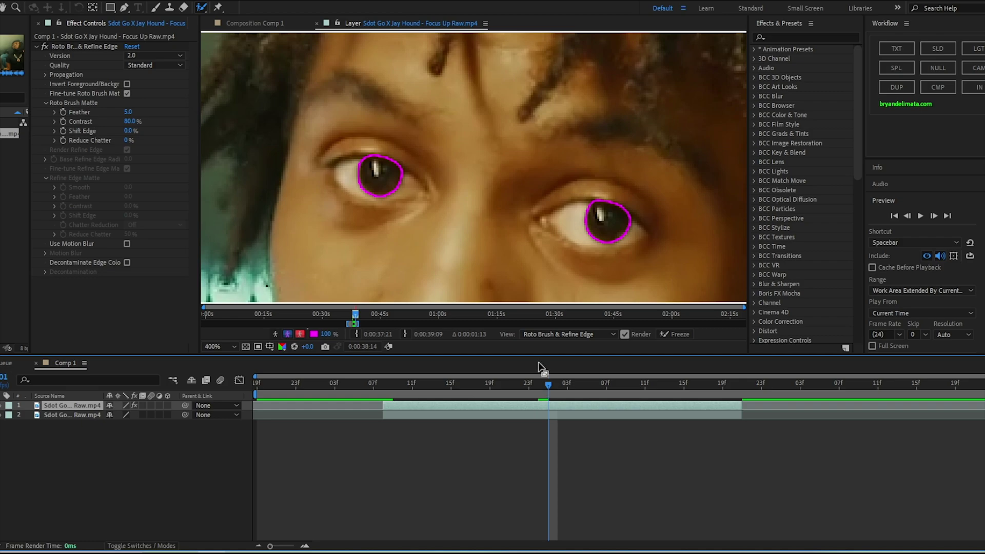
pyautogui.moveTo(550, 386); pyautogui.dragTo(587, 385)
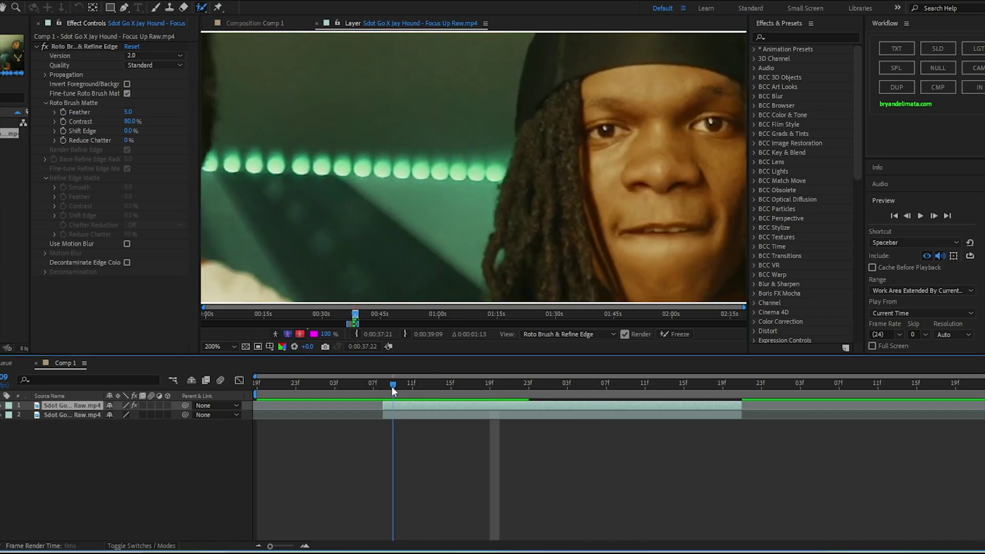
pyautogui.click(392, 385)
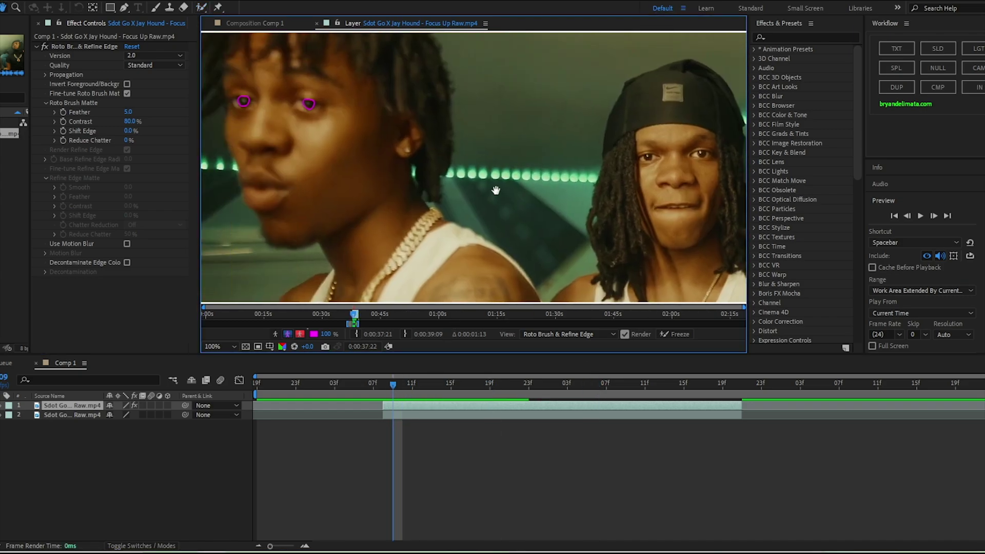
pyautogui.moveTo(397, 386); pyautogui.dragTo(559, 399)
pyautogui.scroll(1, 280, 208)
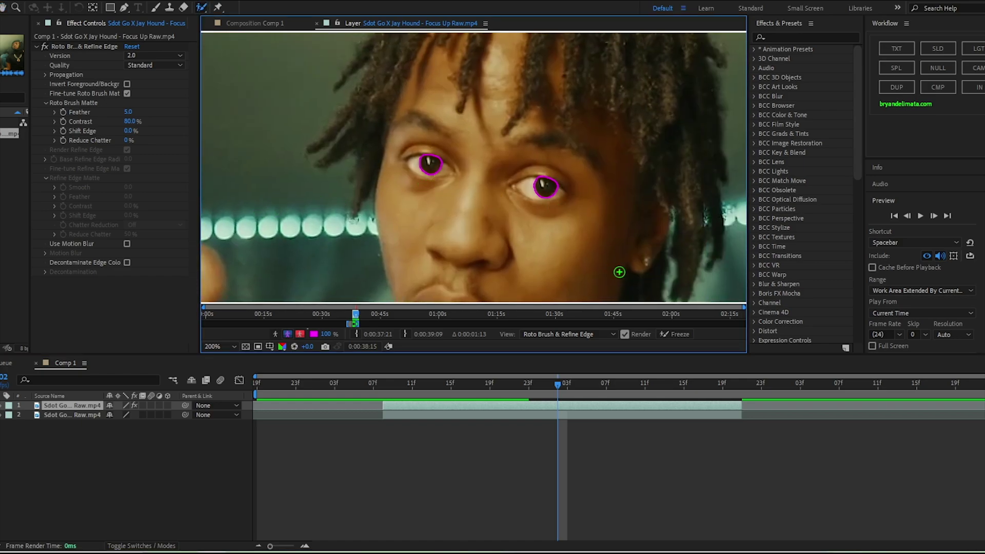
# Step: Freeze the eye roto across all 39 frames and scrub through the clip to review it
pyautogui.click(674, 336)
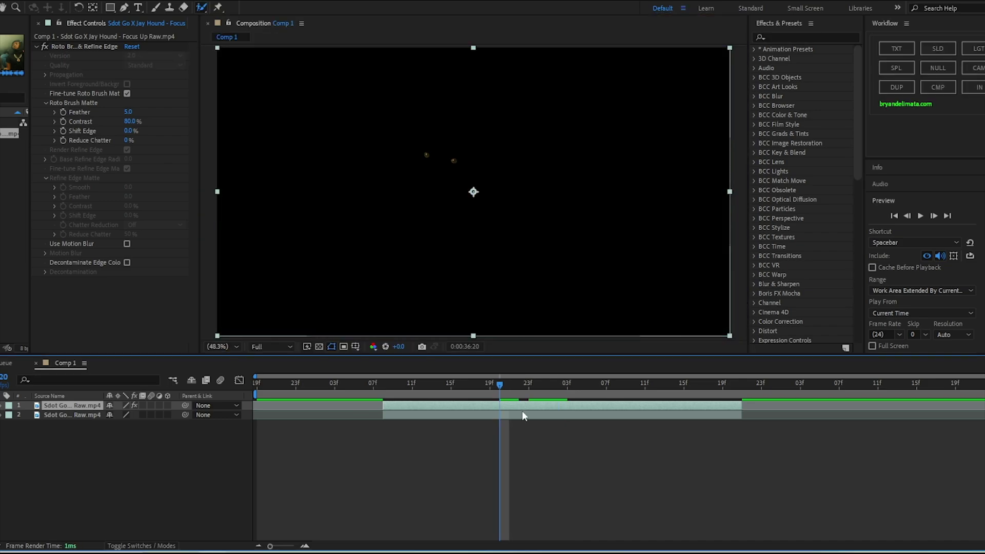
pyautogui.moveTo(469, 382); pyautogui.dragTo(560, 381)
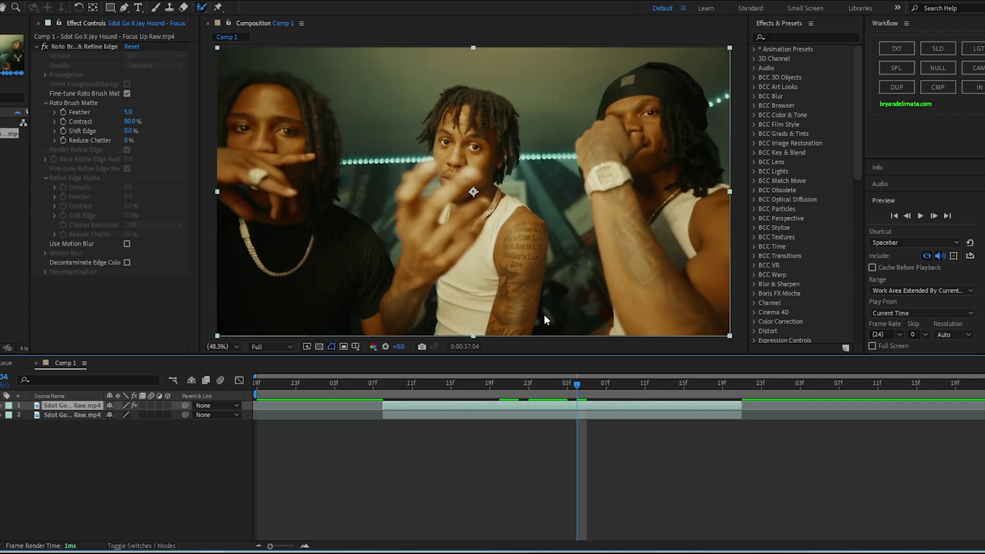
# Step: Search 'soft' and apply Refine Soft Matte to the top footage layer
pyautogui.click(808, 39)
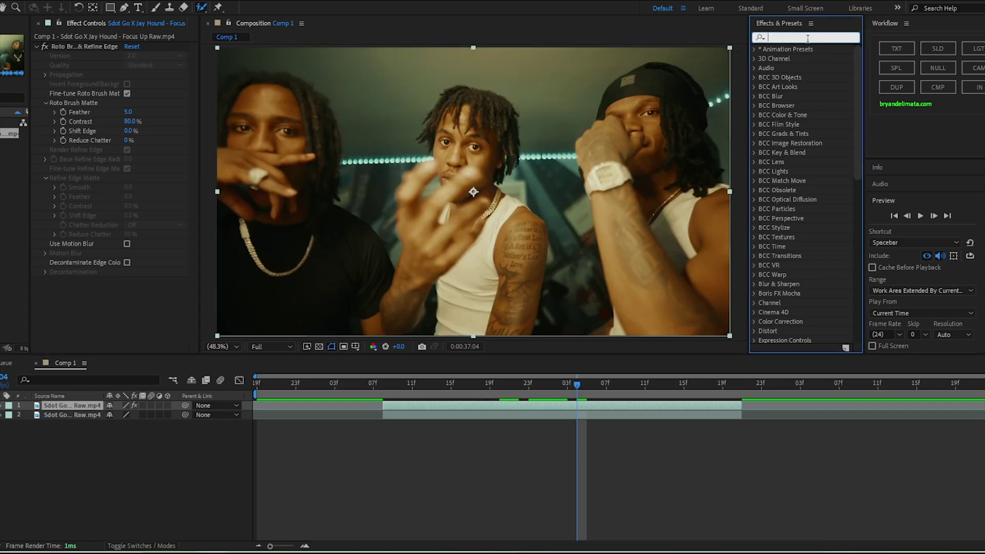
pyautogui.write('soft')
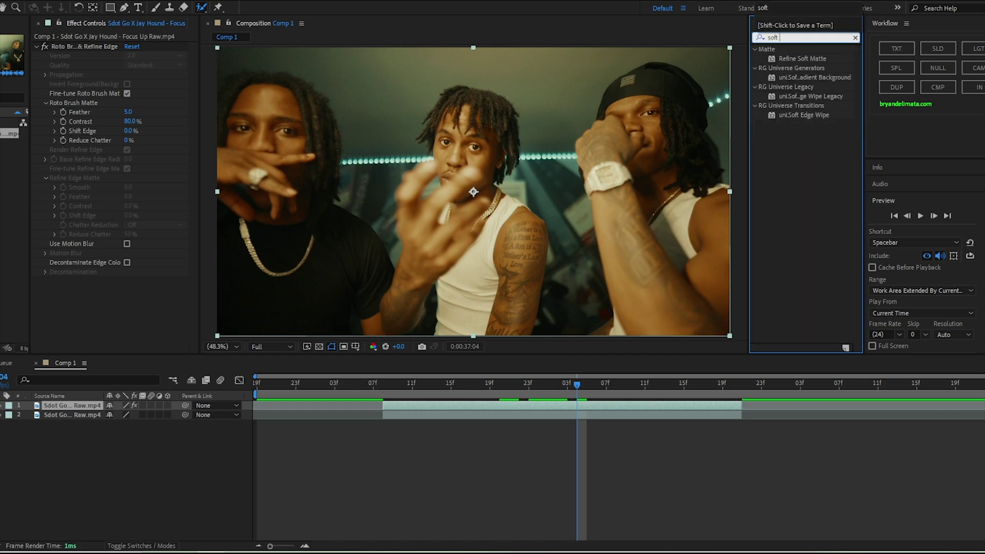
pyautogui.moveTo(797, 60); pyautogui.dragTo(577, 411)
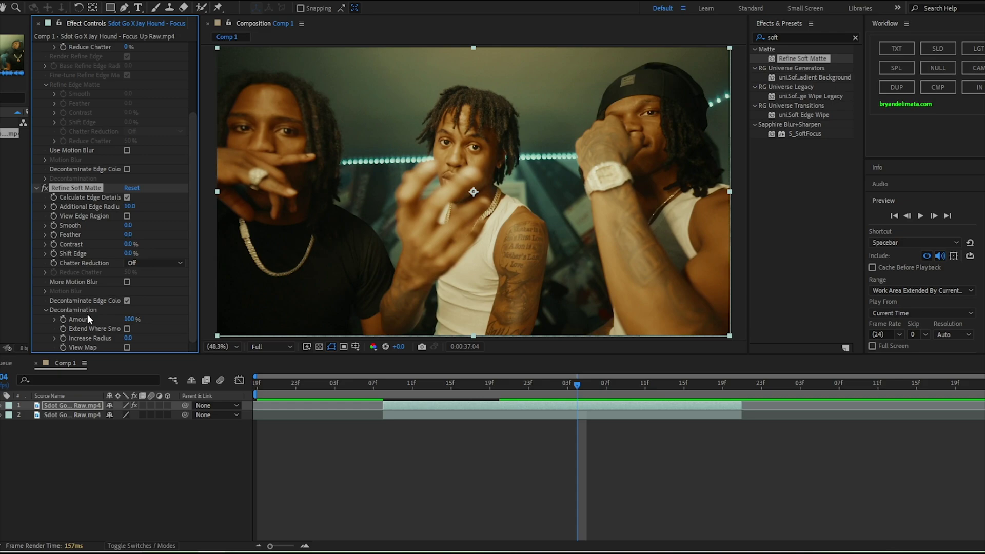
pyautogui.click(600, 382)
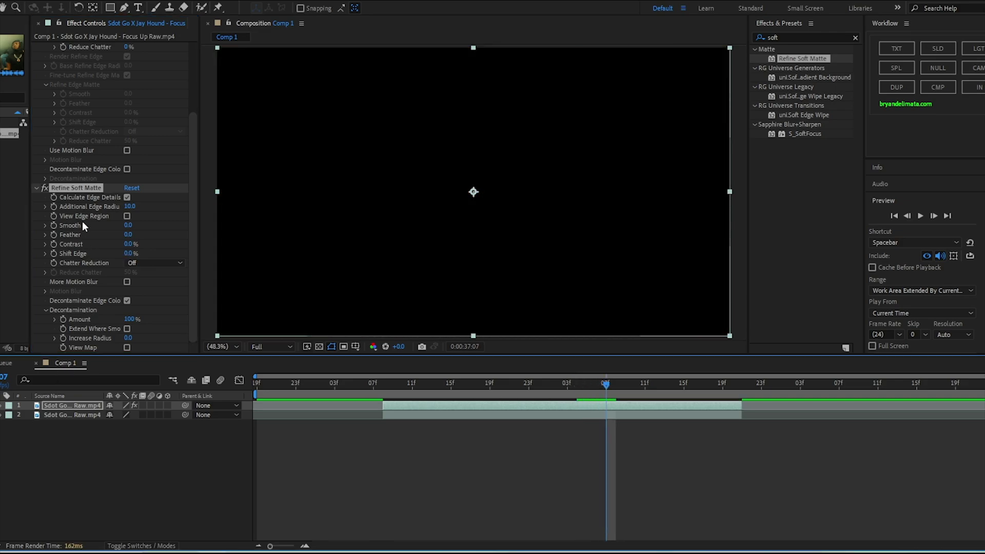
# Step: Set Additional Edge Radius 2, Smooth 12 and Feather 3, then return to 0:00:37:03
pyautogui.click(129, 207)
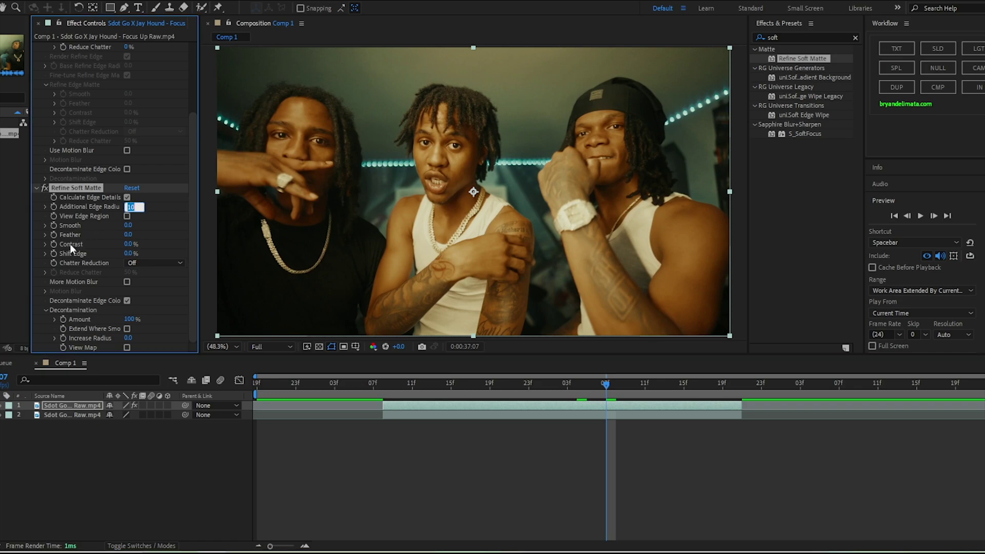
pyautogui.write('12')
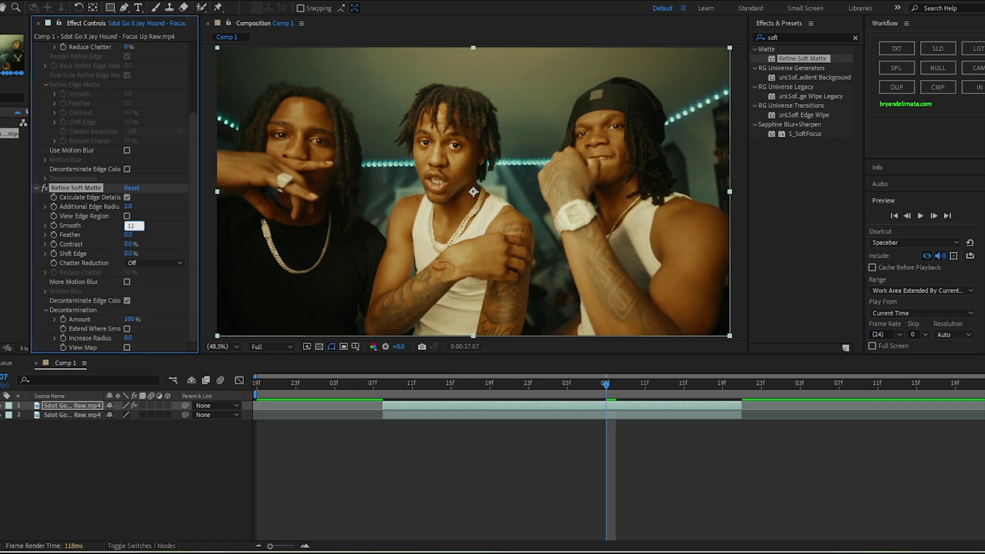
pyautogui.press('Return')
pyautogui.click(128, 235)
pyautogui.write('3')
pyautogui.press('Return')
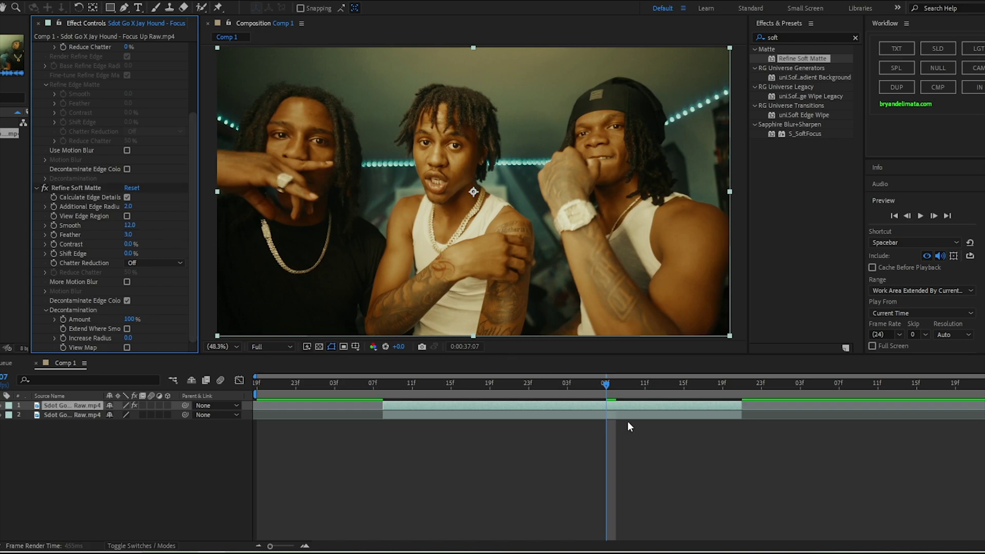
pyautogui.moveTo(587, 384); pyautogui.dragTo(566, 385)
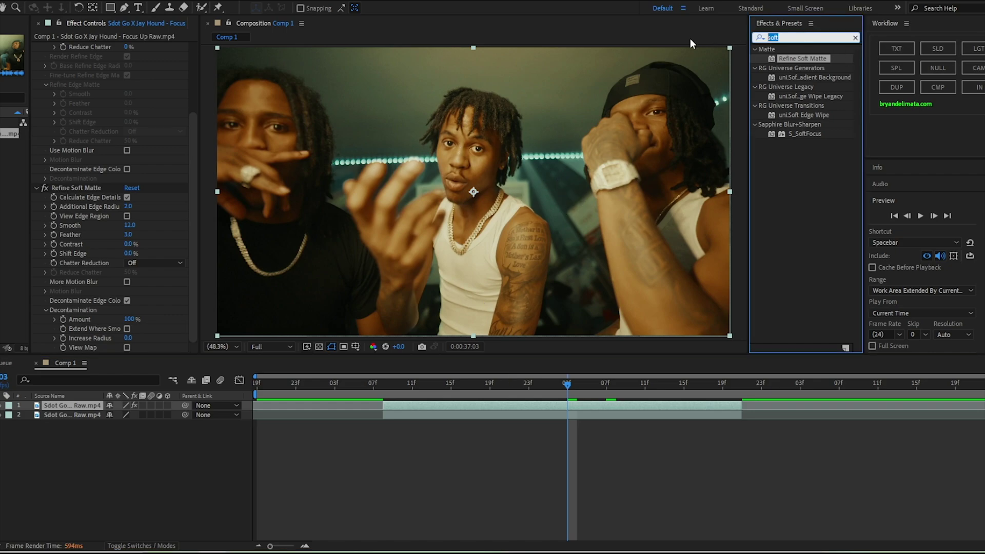
# Step: Apply Sapphire S_TriTone to the top footage layer and select its Color1 setting
pyautogui.press('BackSpace')
pyautogui.press('BackSpace')
pyautogui.press('BackSpace')
pyautogui.press('BackSpace')
pyautogui.write('trito')
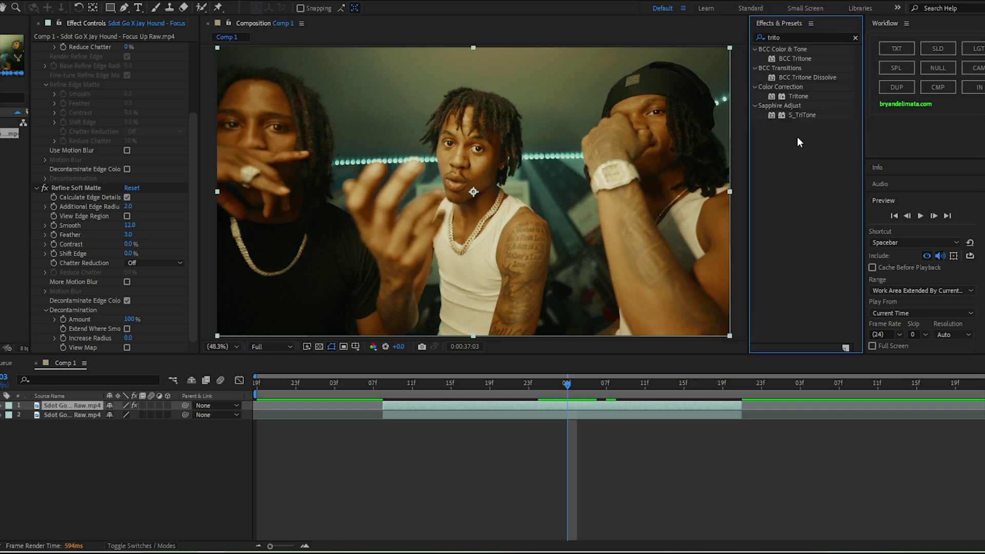
pyautogui.moveTo(801, 115); pyautogui.dragTo(583, 405)
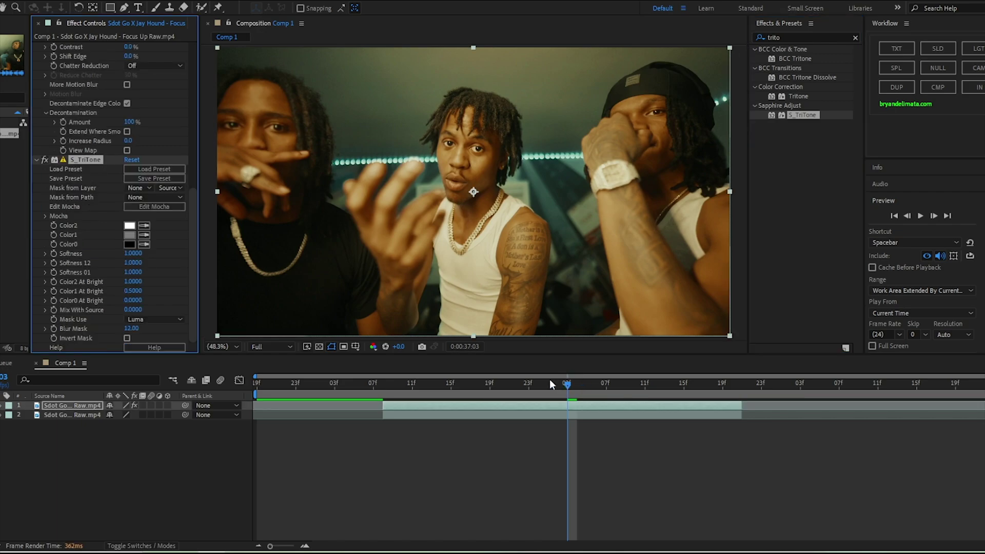
pyautogui.scroll(4, 482, 154)
pyautogui.click(128, 230)
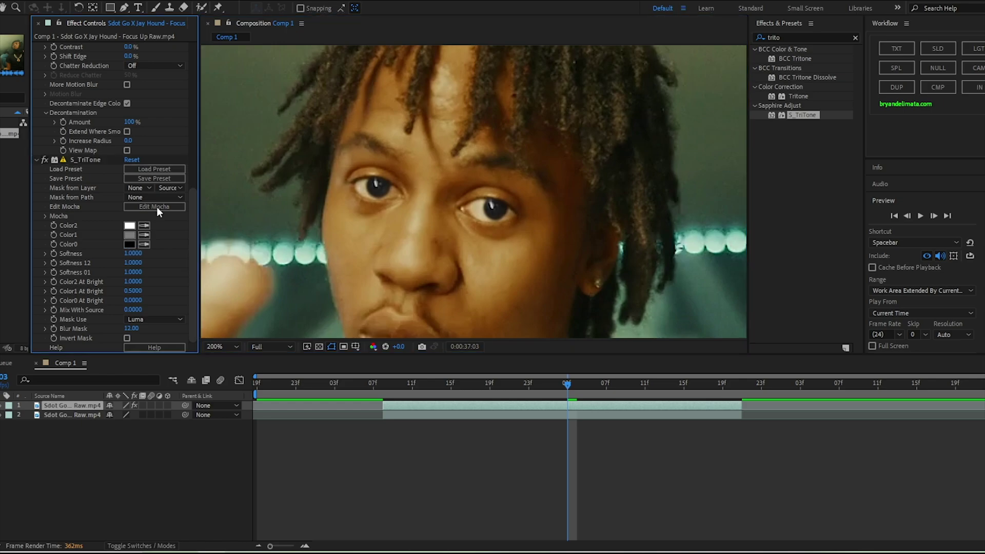
# Step: Set S_TriTone's Color1 to a dark saturated red, B00000
pyautogui.click(129, 235)
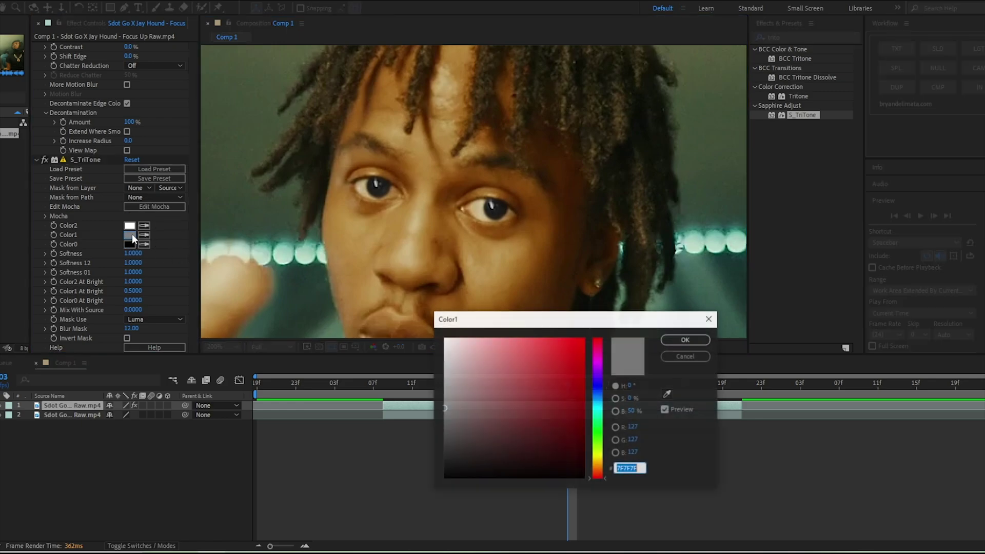
pyautogui.moveTo(513, 323); pyautogui.dragTo(409, 291)
pyautogui.moveTo(503, 435); pyautogui.dragTo(501, 310)
pyautogui.moveTo(447, 327)
pyautogui.mouseDown()
pyautogui.moveTo(475, 369)
pyautogui.moveTo(489, 348)
pyautogui.mouseUp()
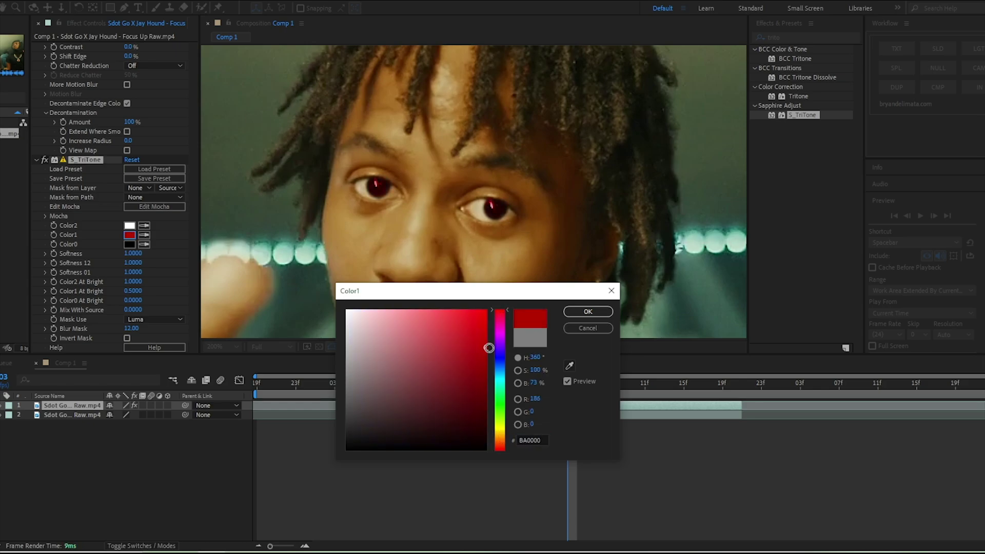
pyautogui.click(598, 313)
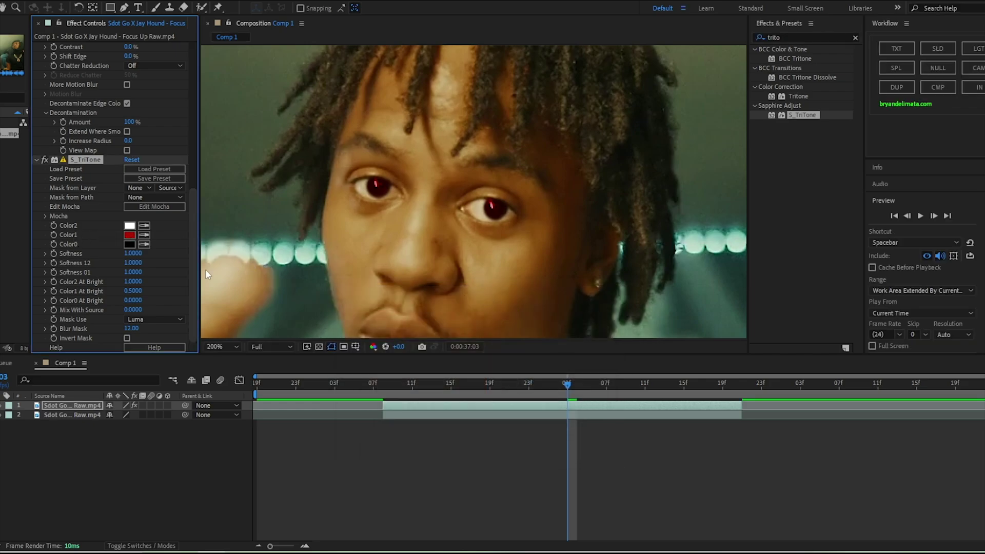
pyautogui.click(131, 236)
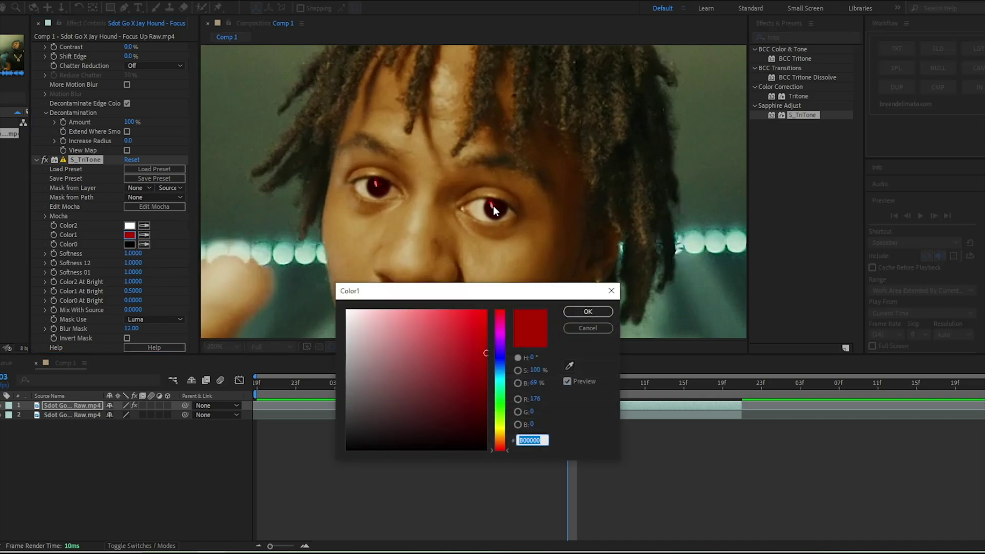
pyautogui.click(587, 311)
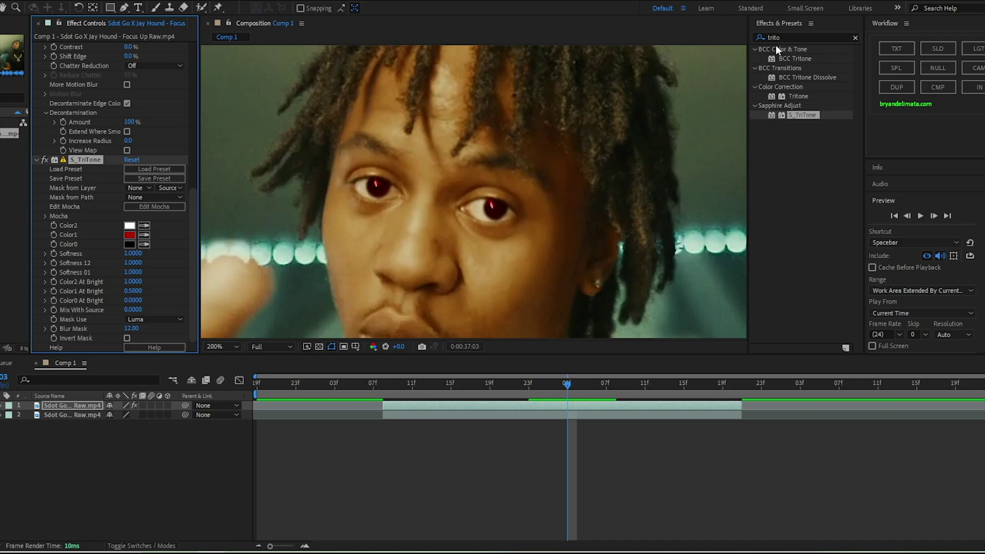
# Step: Search 'deep' and apply Deep Glow to the top footage layer
pyautogui.hotkey('ctrl', '5')
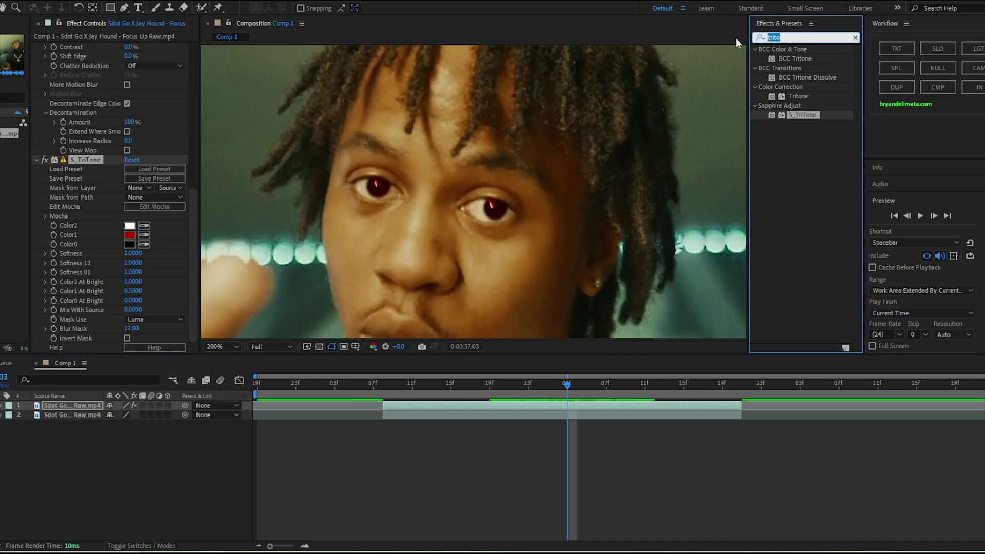
pyautogui.write('deep')
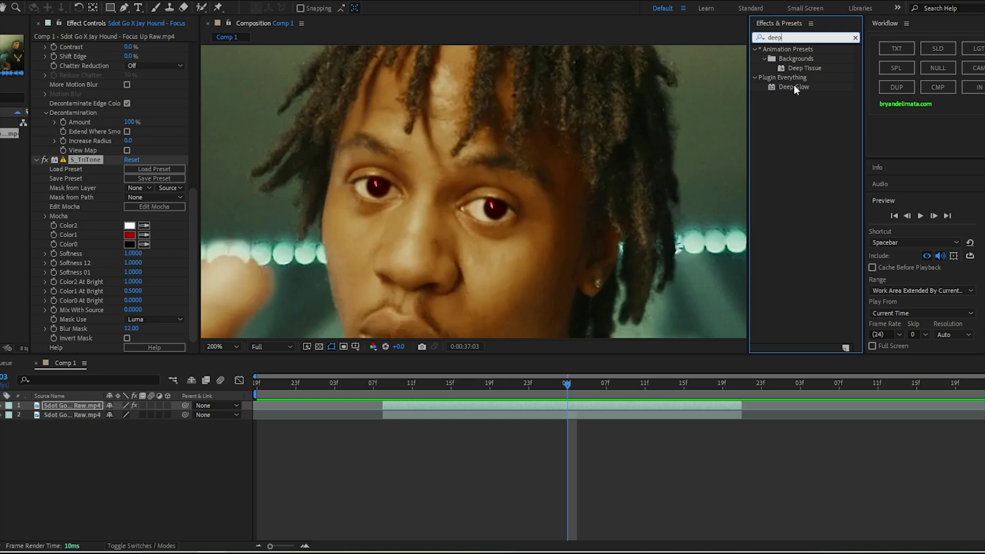
pyautogui.doubleClick(793, 87)
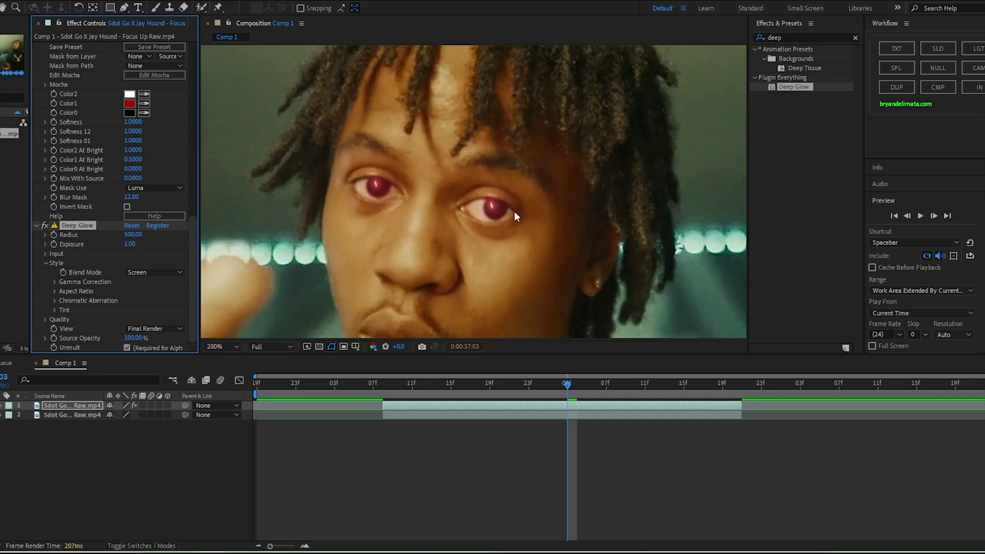
pyautogui.scroll(-2, 511, 217)
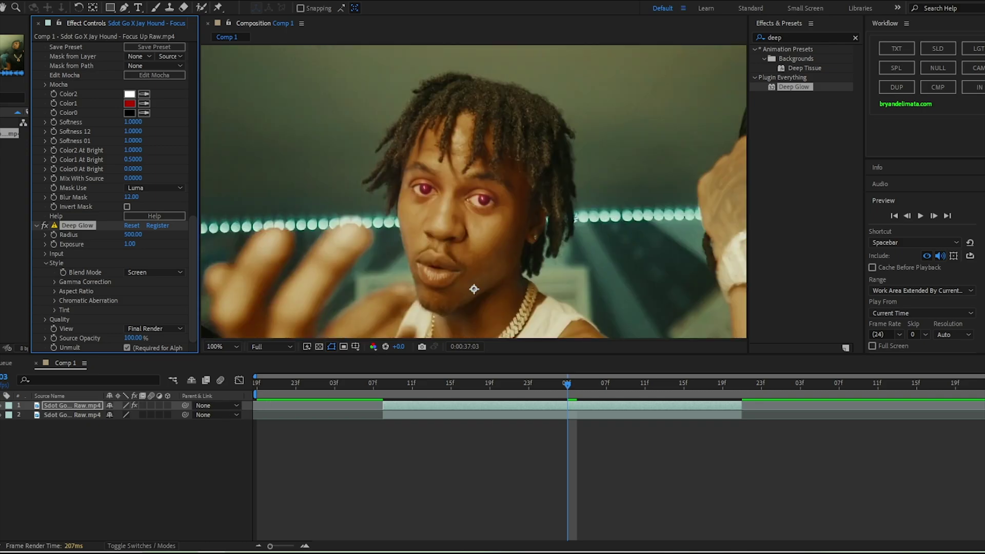
pyautogui.scroll(2, 473, 289)
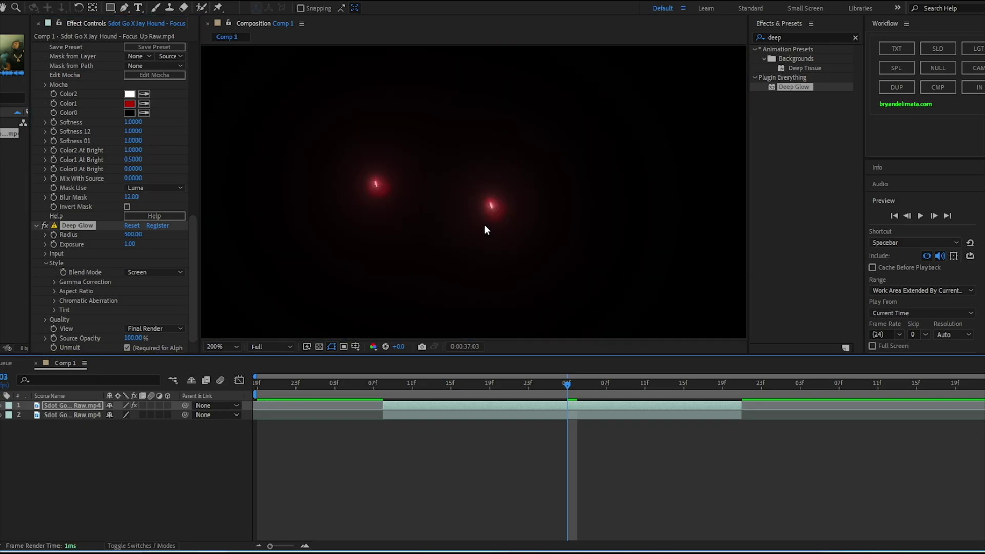
# Step: Set Deep Glow Exposure to 2.5 and Radius to about 1286, checking the whole frame
pyautogui.click(130, 244)
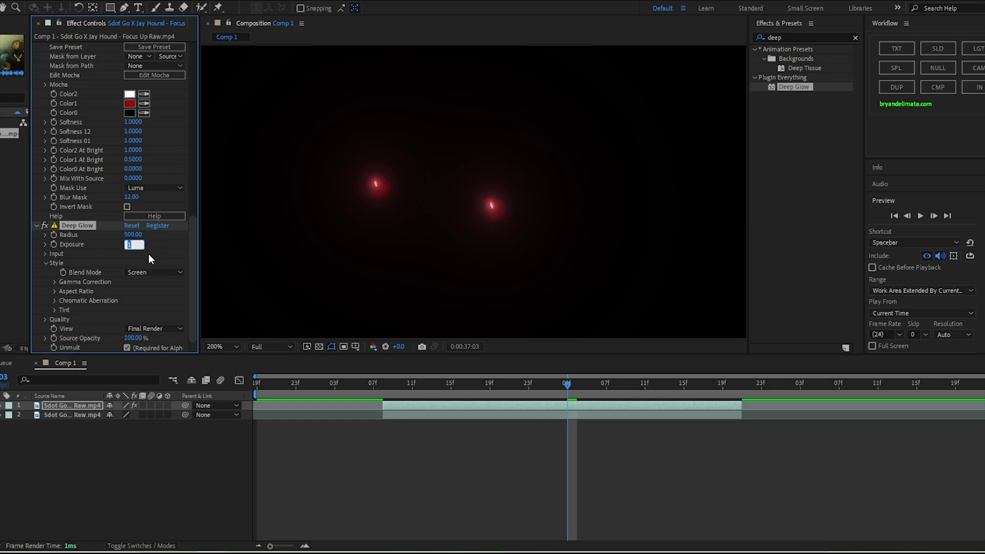
pyautogui.write('2.5')
pyautogui.press('Return')
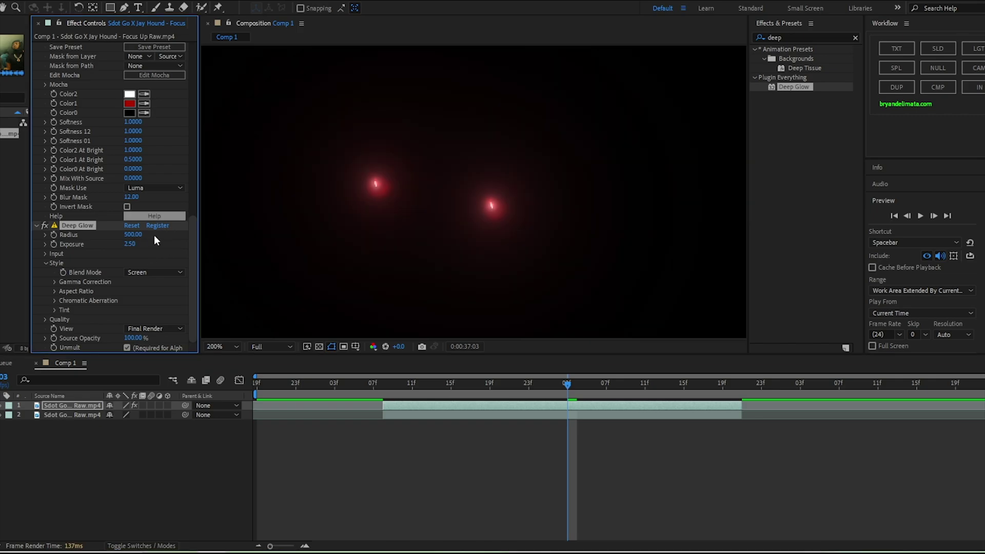
pyautogui.moveTo(133, 234); pyautogui.dragTo(536, 191)
pyautogui.press(',')
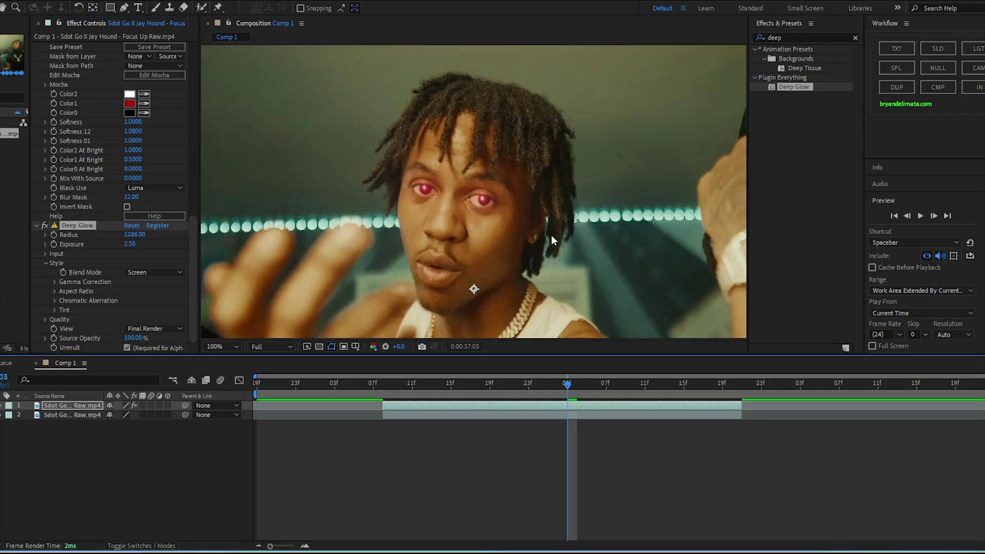
pyautogui.press(',')
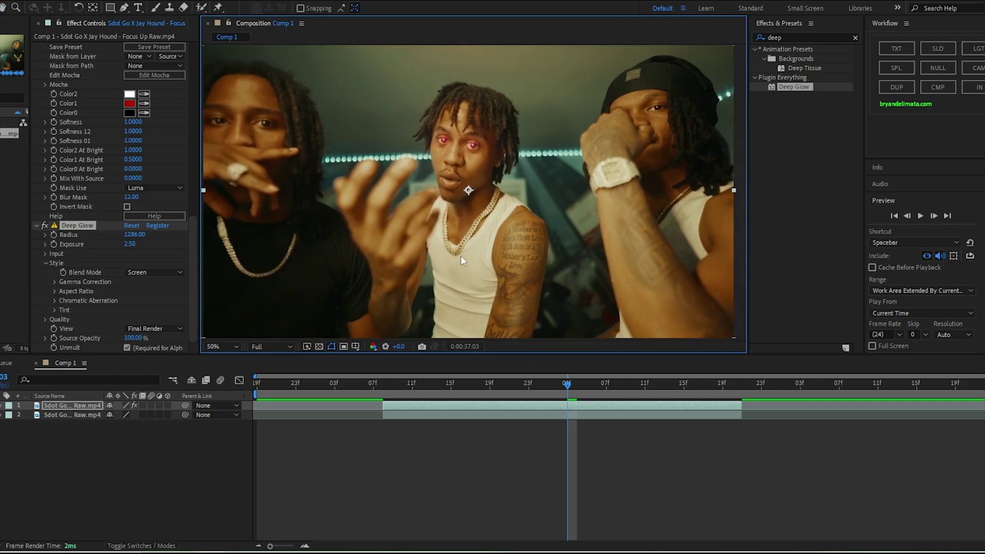
pyautogui.press('.')
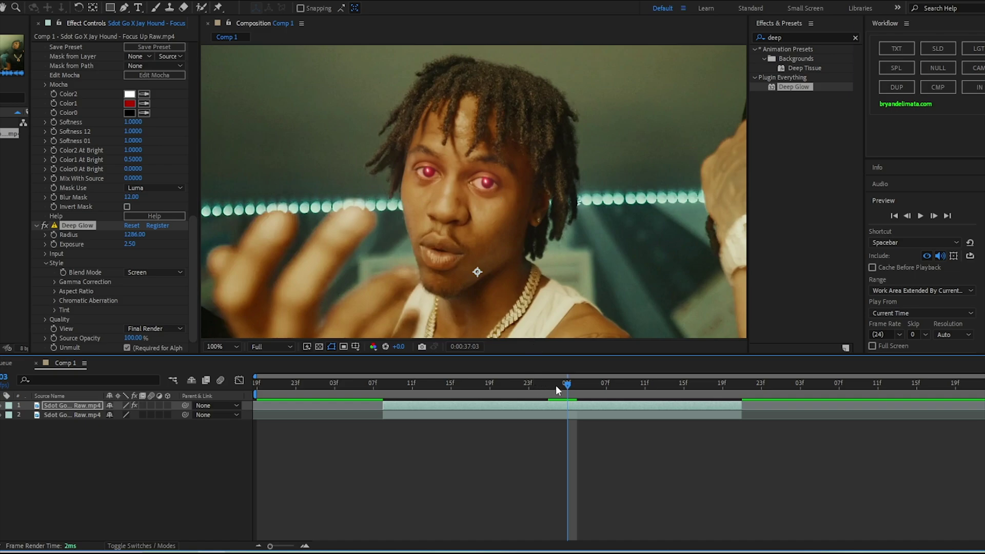
# Step: Preview the glowing red eyes with Cache Before Playback from an earlier frame
pyautogui.moveTo(555, 386); pyautogui.dragTo(387, 389)
pyautogui.press(',')
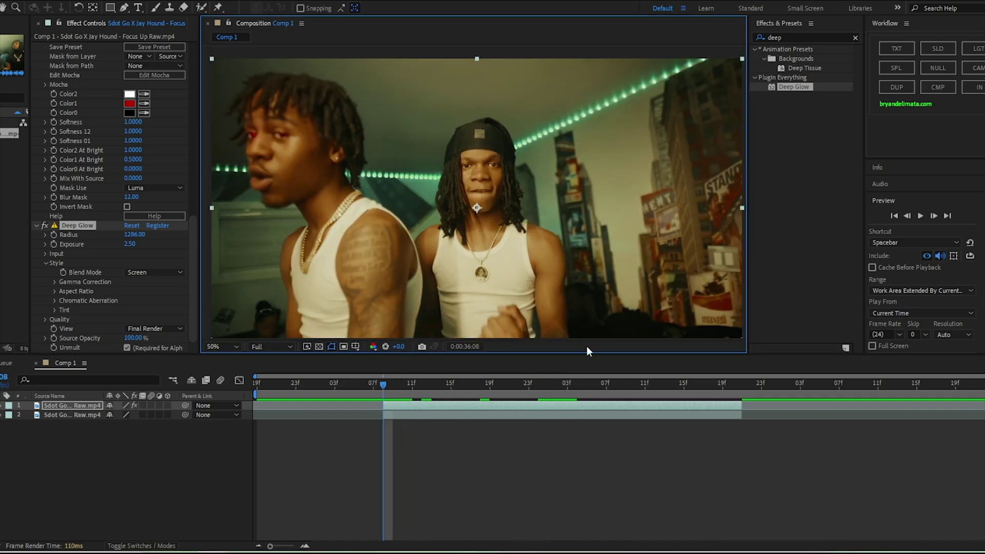
pyautogui.click(896, 267)
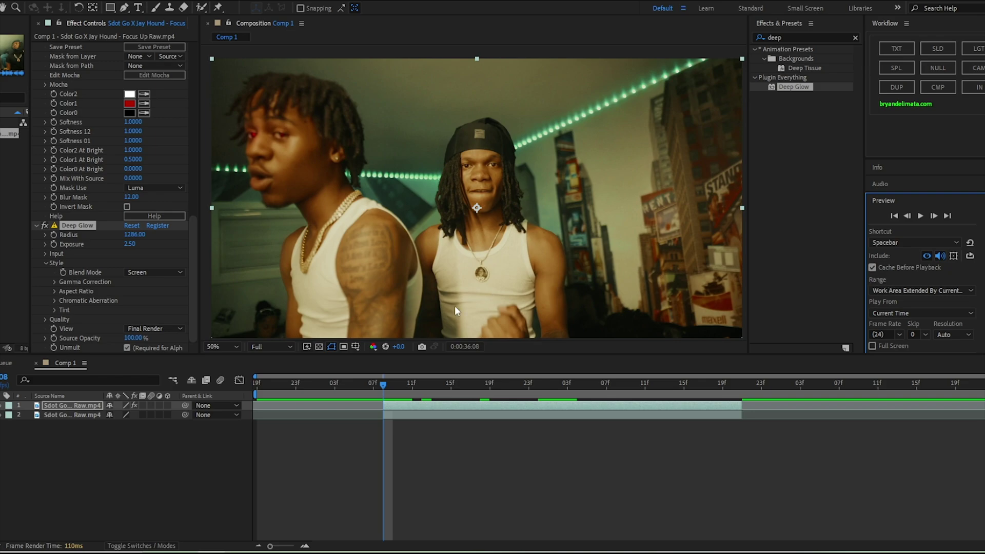
pyautogui.press('space')
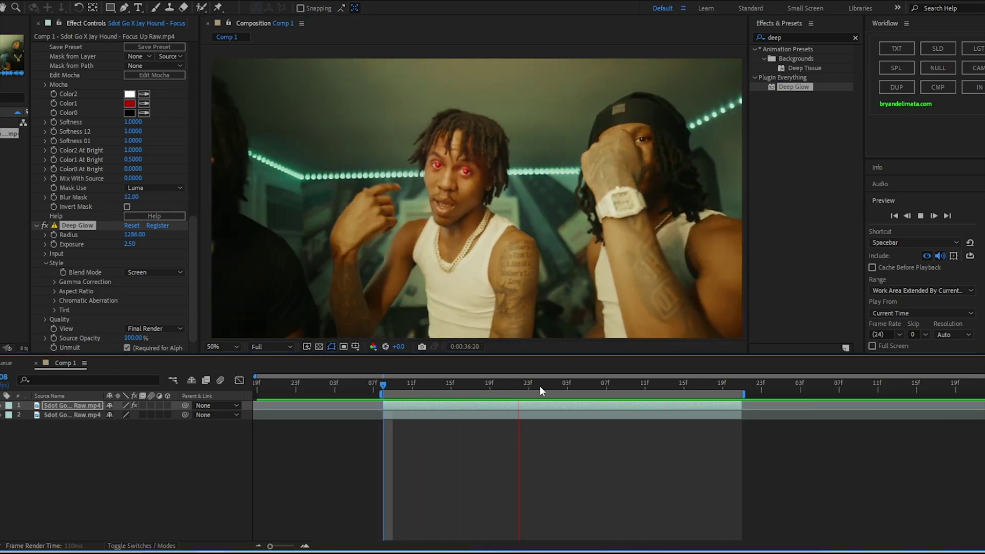
pyautogui.click(540, 386)
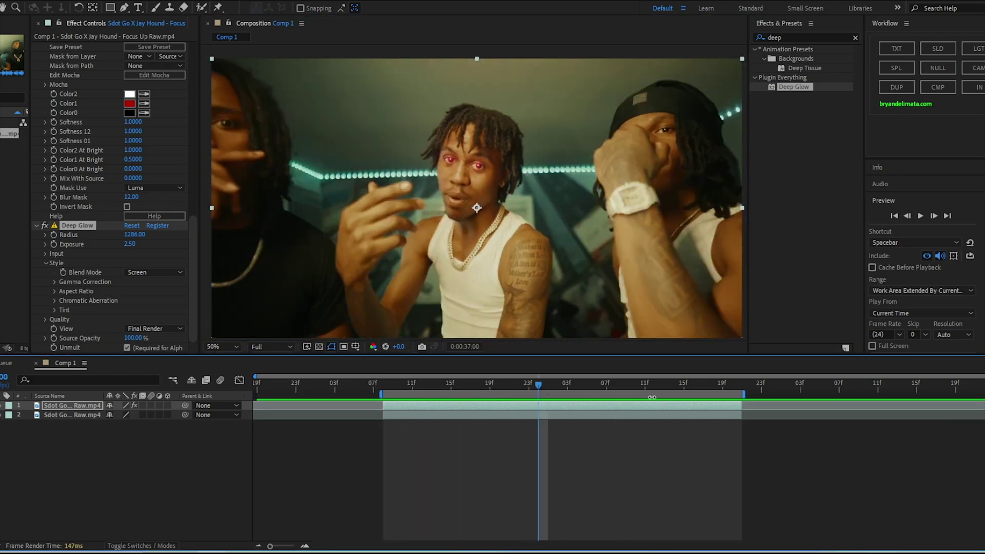
# Step: Stretch the work area across the whole timeline and add an Adjustment Layer above the footage
pyautogui.moveTo(379, 393); pyautogui.dragTo(255, 392)
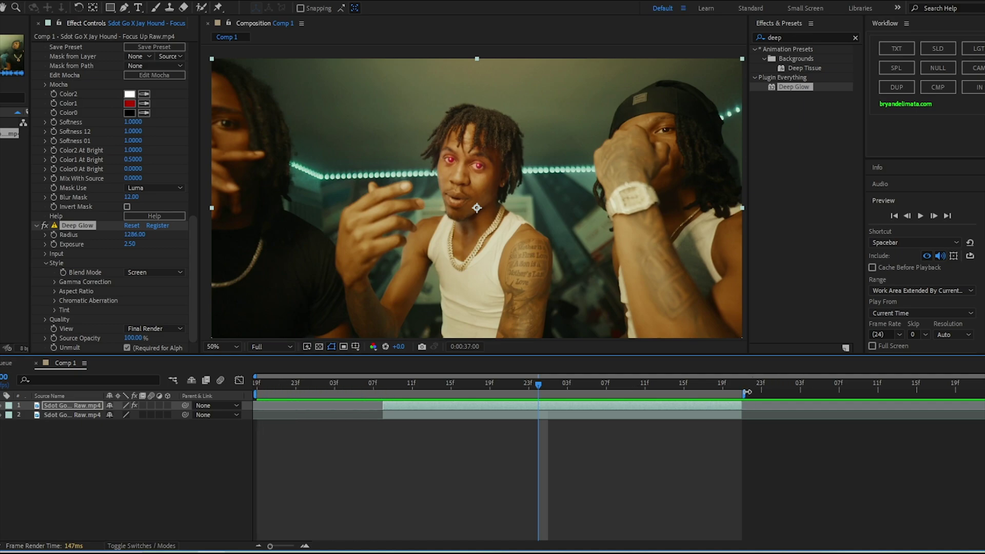
pyautogui.moveTo(745, 393); pyautogui.dragTo(982, 392)
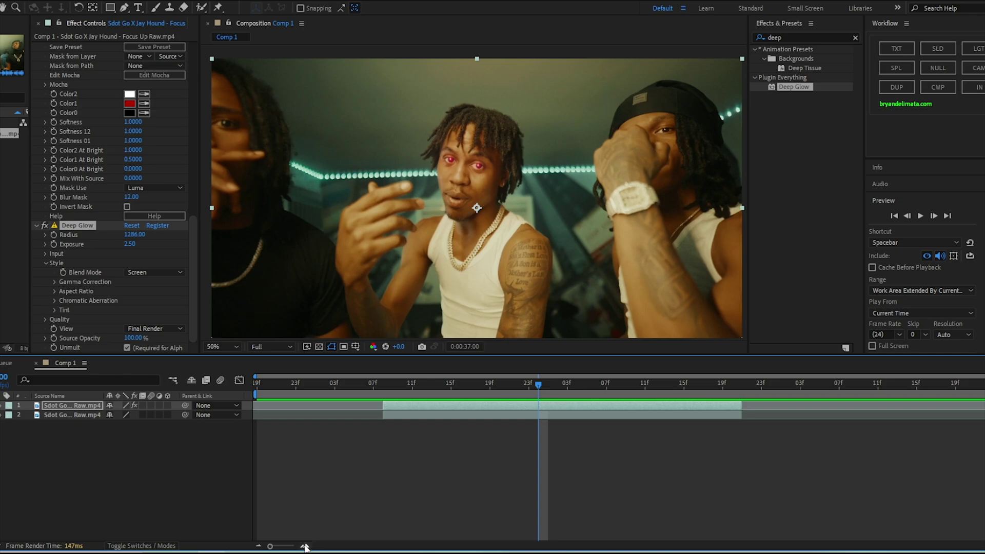
pyautogui.scroll(4, 484, 208)
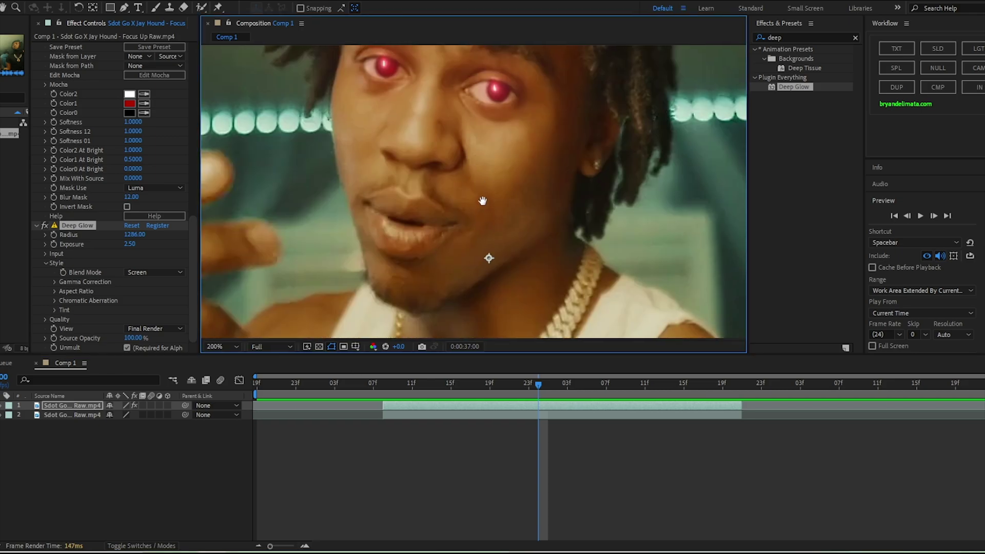
pyautogui.scroll(-2, 482, 201)
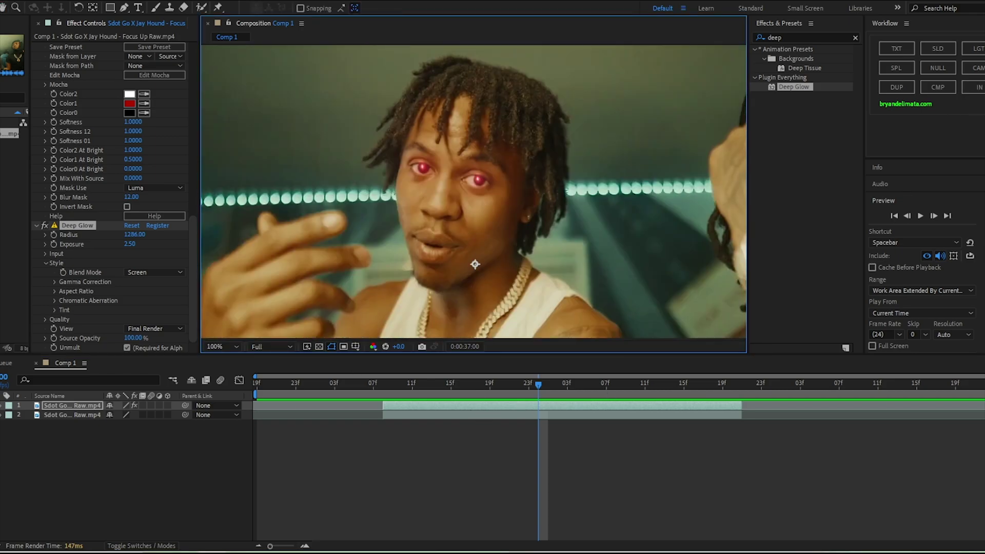
pyautogui.hotkey('ctrl', 'alt', 'y')
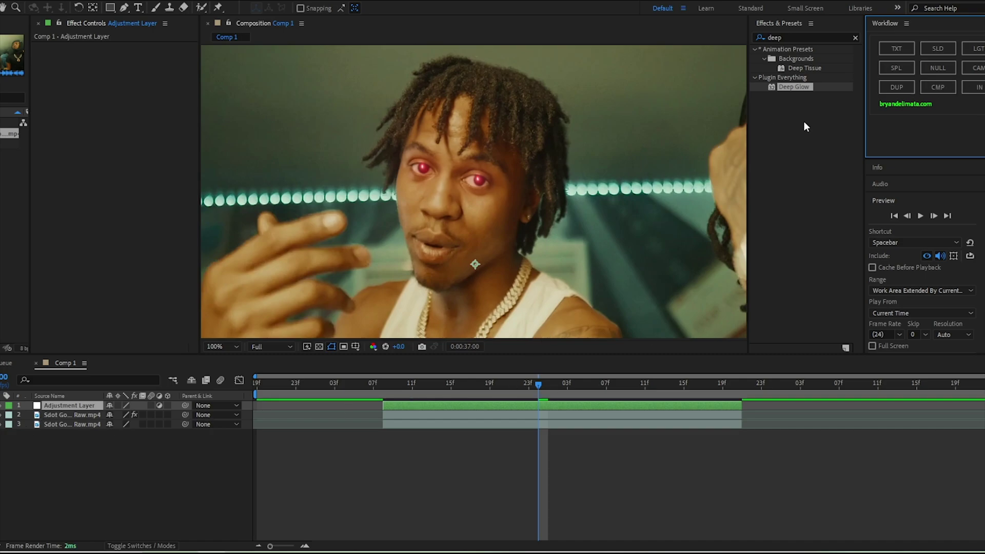
# Step: Search 'heatwa' and apply uni.Heatwave to the Adjustment Layer
pyautogui.hotkey('ctrl', '5')
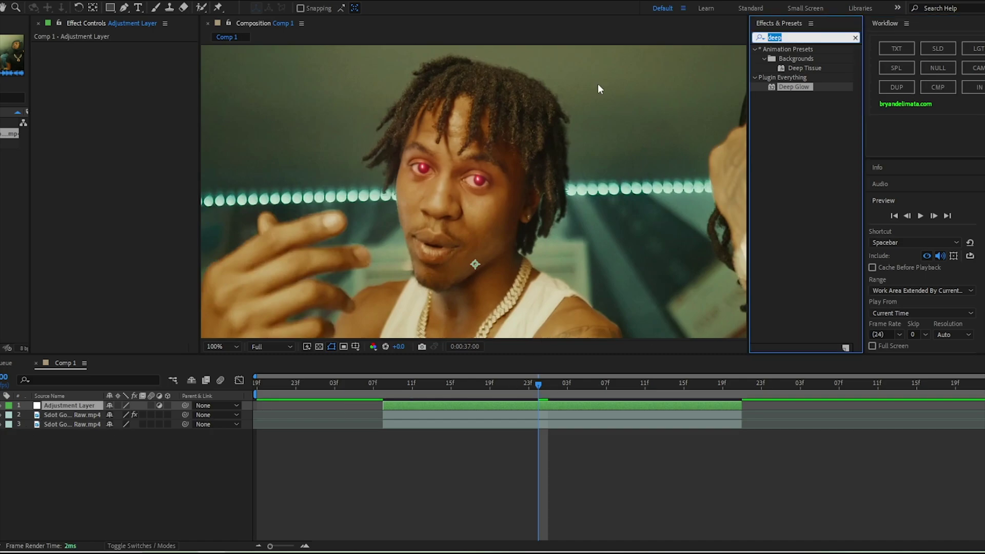
pyautogui.write('heatwa')
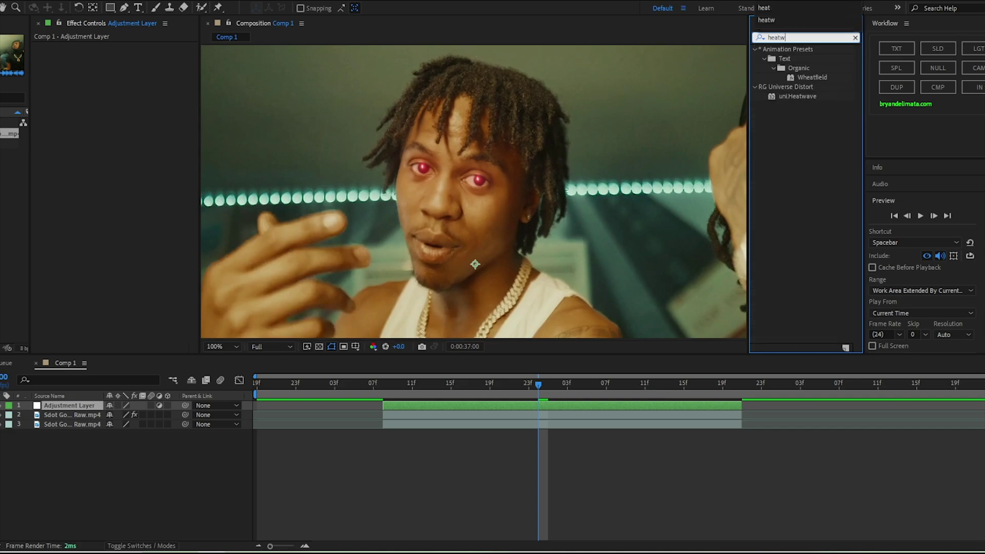
pyautogui.doubleClick(800, 58)
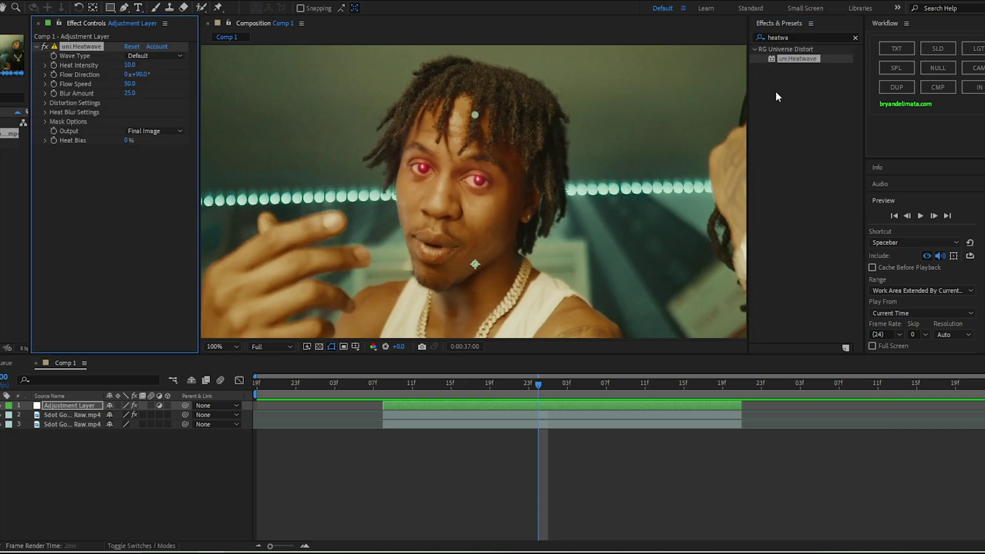
pyautogui.scroll(-2, 482, 202)
pyautogui.scroll(-2, 482, 213)
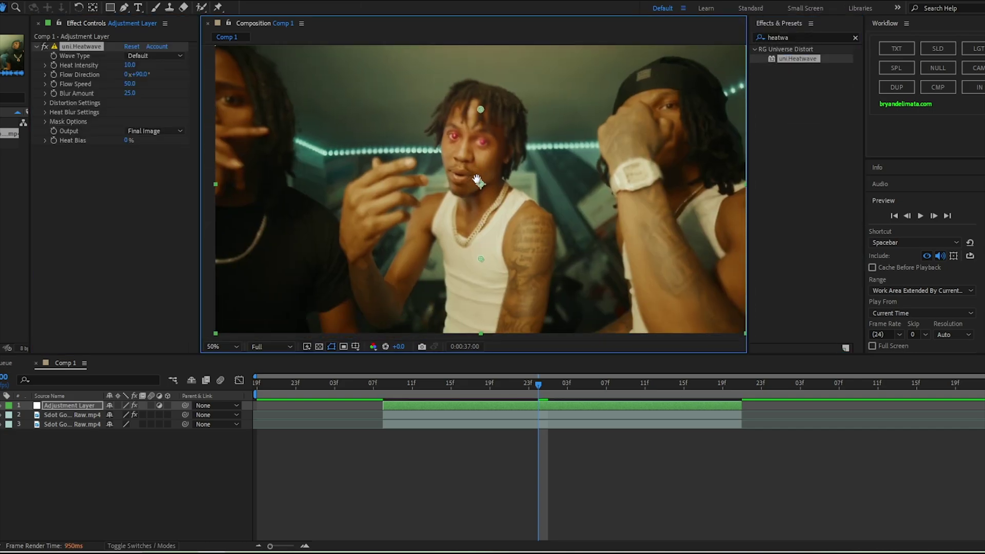
# Step: Test a higher Heat Intensity on a later frame, then return it to 10 at 0:00:37:00
pyautogui.moveTo(130, 65); pyautogui.dragTo(145, 65)
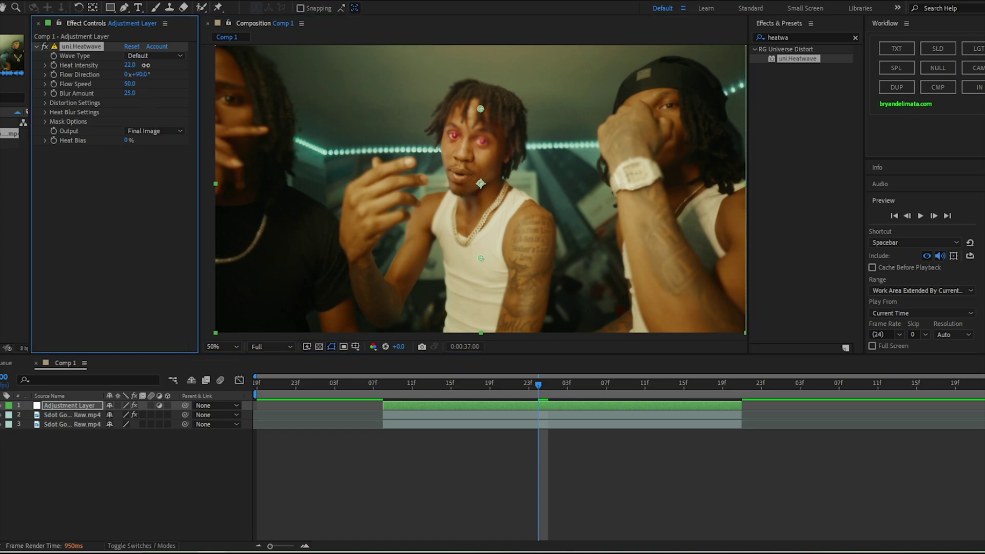
pyautogui.click(609, 385)
pyautogui.moveTo(610, 386); pyautogui.dragTo(538, 385)
pyautogui.moveTo(131, 65); pyautogui.dragTo(97, 65)
# Step: Draw a closed Pen mask around the centre performer's left eye and scrub to check its tracking
pyautogui.scroll(4, 467, 122)
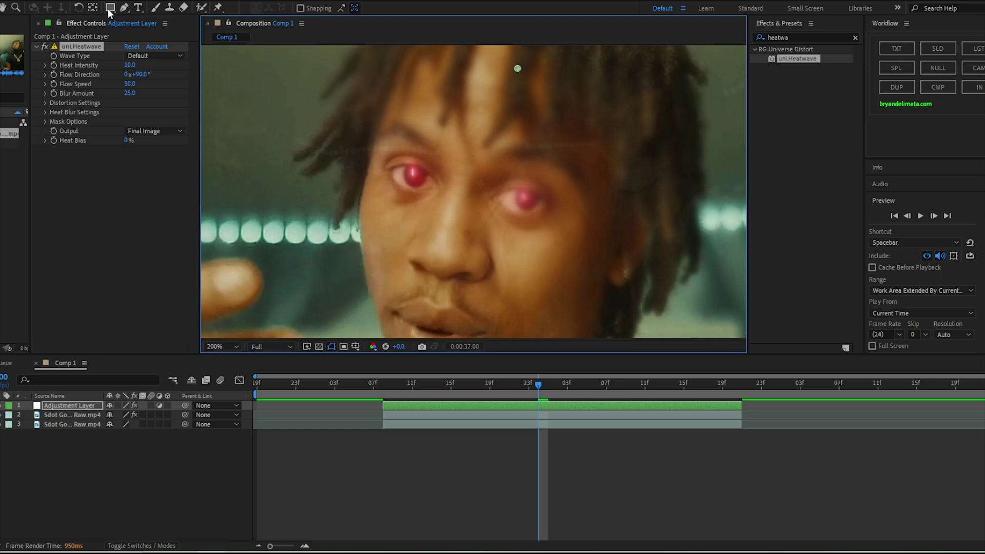
pyautogui.press('g')
pyautogui.click(396, 98)
pyautogui.click(372, 186)
pyautogui.click(446, 165)
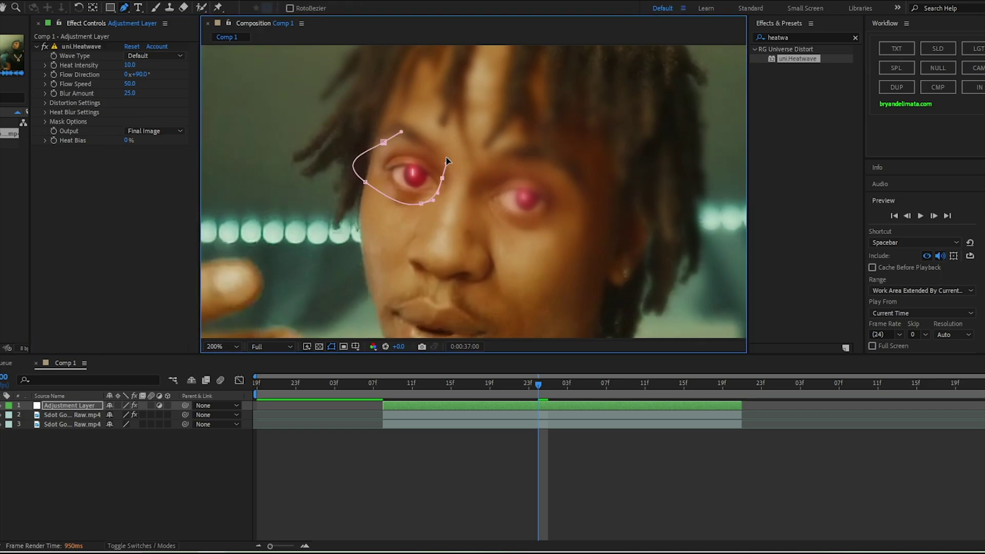
pyautogui.click(396, 98)
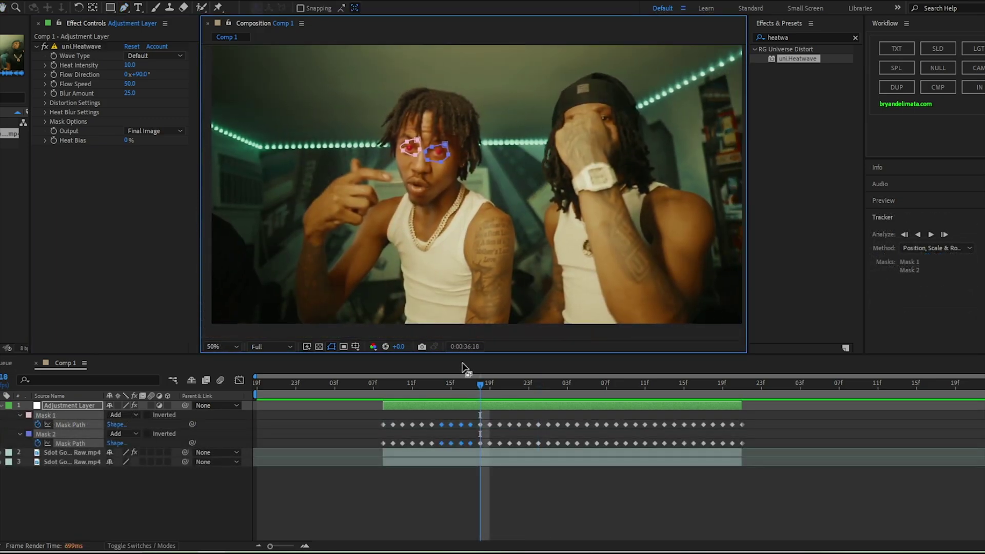
pyautogui.moveTo(454, 386); pyautogui.dragTo(558, 386)
# Step: Set uni.Heatwave to Heat Intensity 24, Flow Speed 65 and Blur Amount 10
pyautogui.scroll(4, 446, 124)
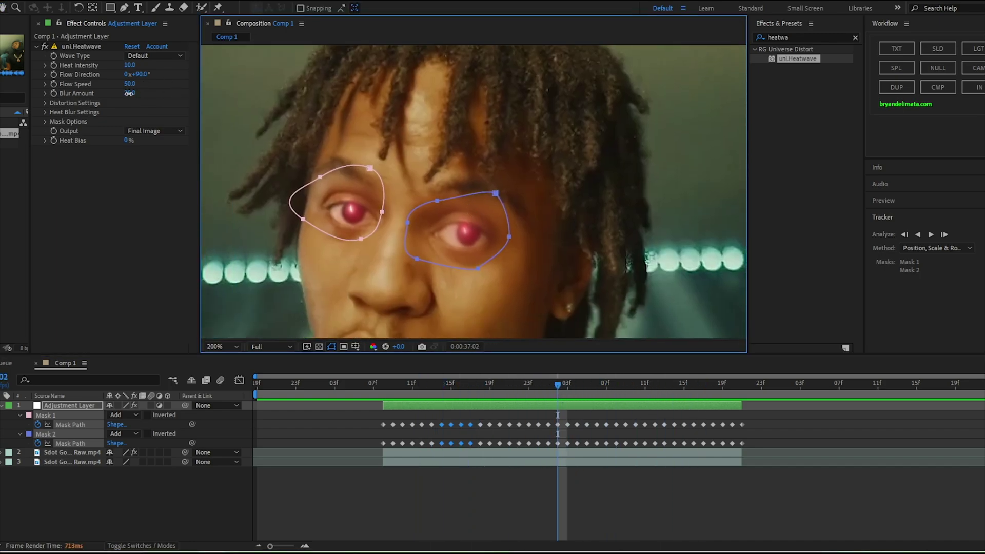
pyautogui.moveTo(129, 92); pyautogui.dragTo(120, 98)
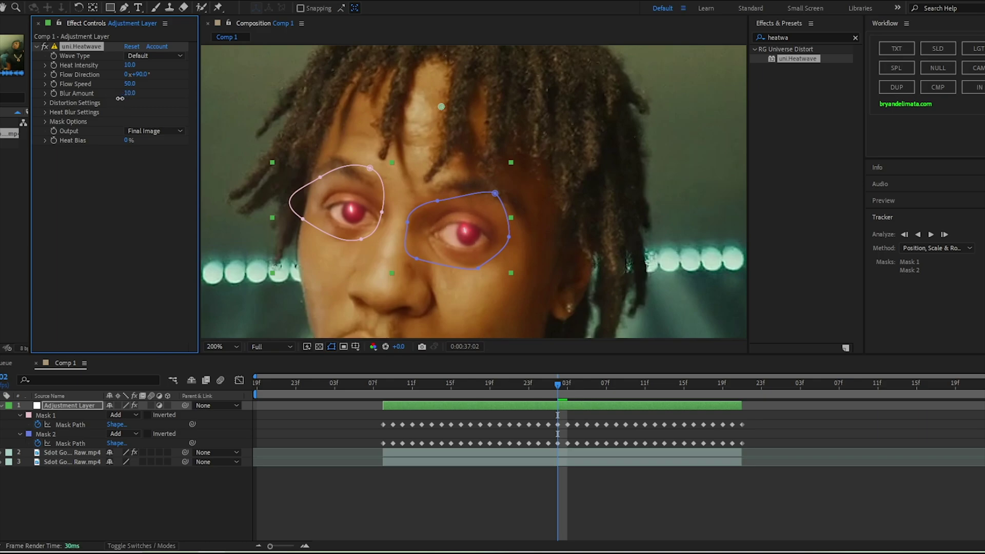
pyautogui.moveTo(129, 65); pyautogui.dragTo(145, 93)
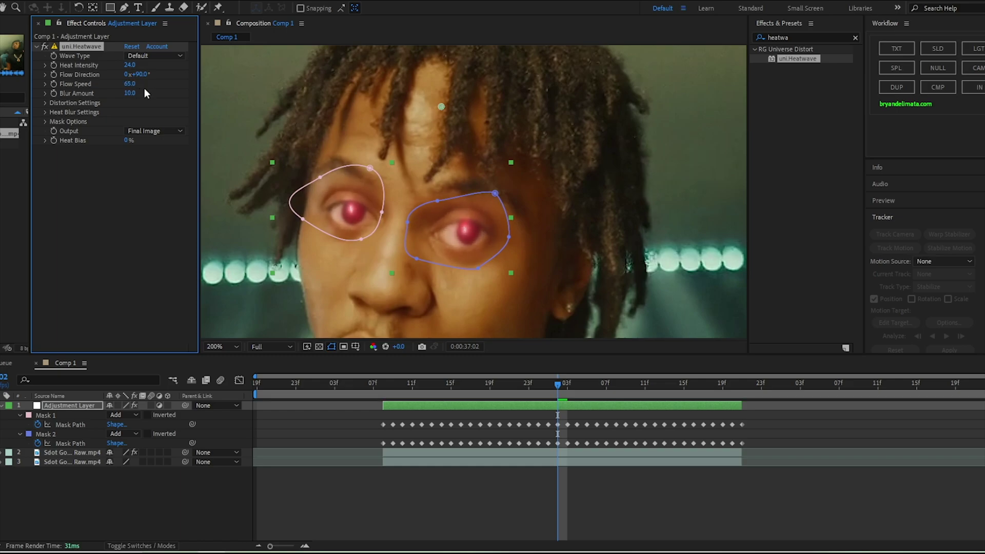
# Step: Give Mask 1 on the Adjustment Layer a Mask Feather of 5 pixels
pyautogui.click(20, 415)
pyautogui.click(20, 462)
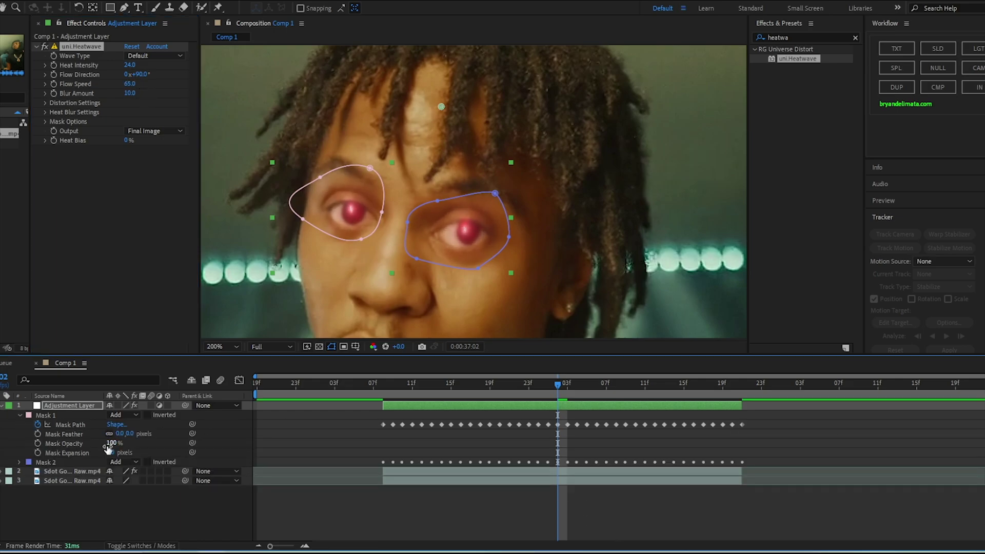
pyautogui.click(119, 433)
pyautogui.write('5')
pyautogui.press('Return')
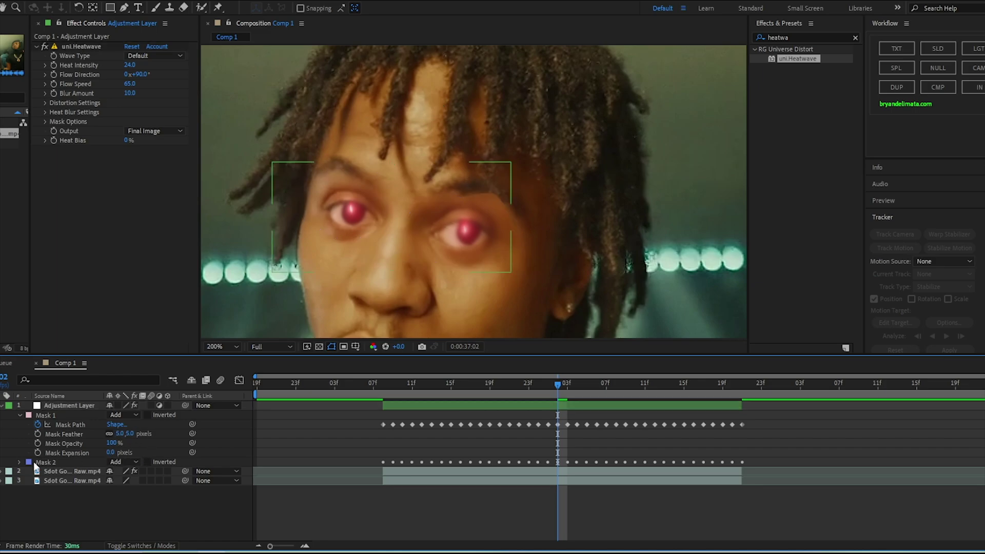